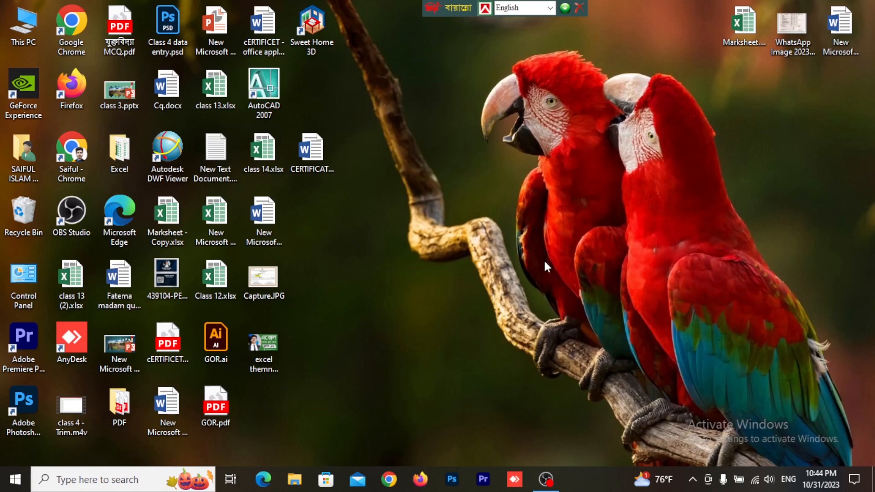
double_click(313, 153)
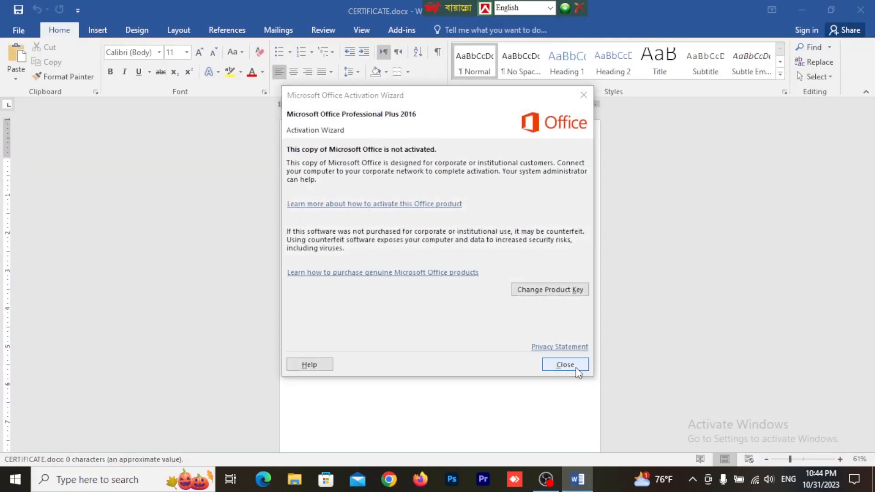
left_click(576, 367)
left_click(860, 9)
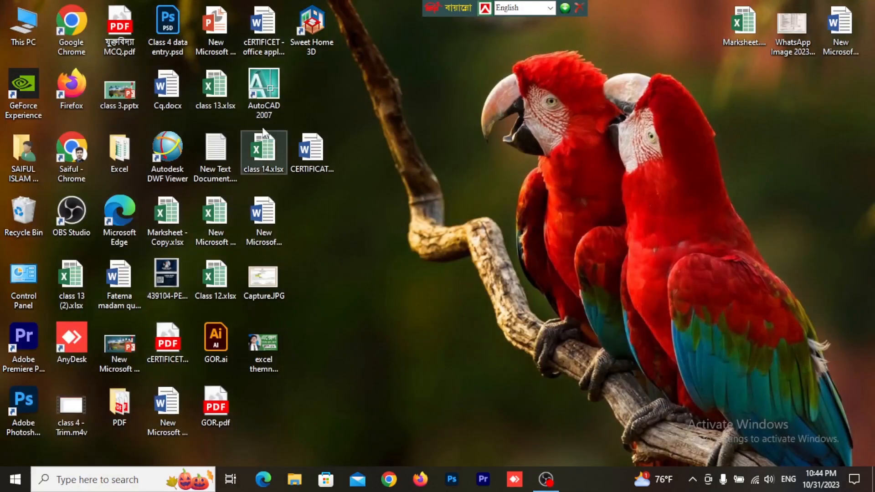
Step: Move the CERTIFICATE.docx icon on the desktop to the spot directly below Sweet Home 3D
left_click_drag(318, 83, 317, 84)
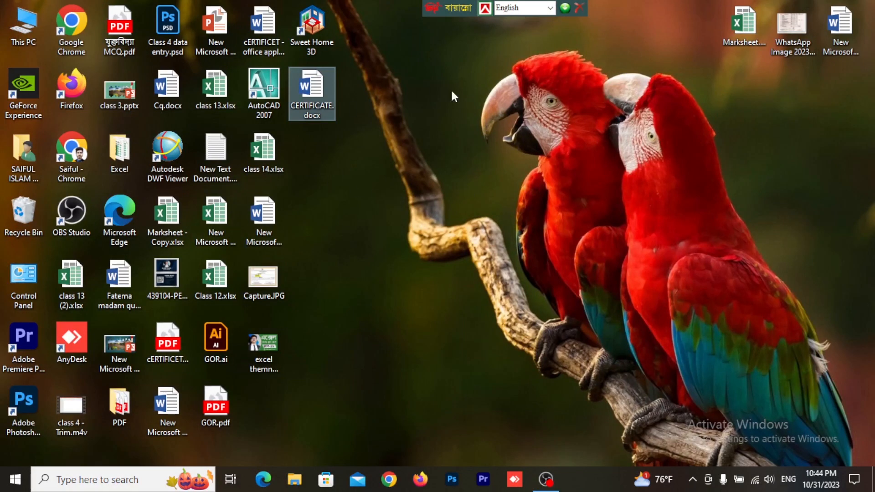
right_click(389, 160)
left_click(337, 127)
right_click(337, 129)
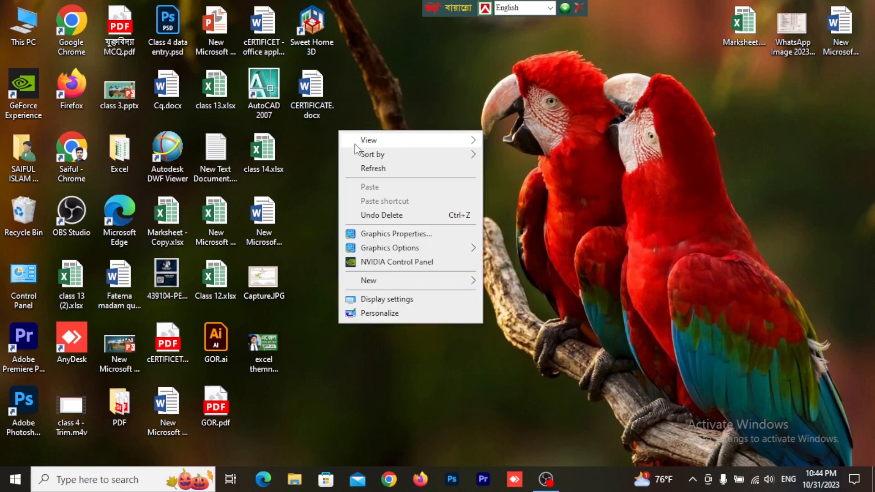
mouse_move(369, 281)
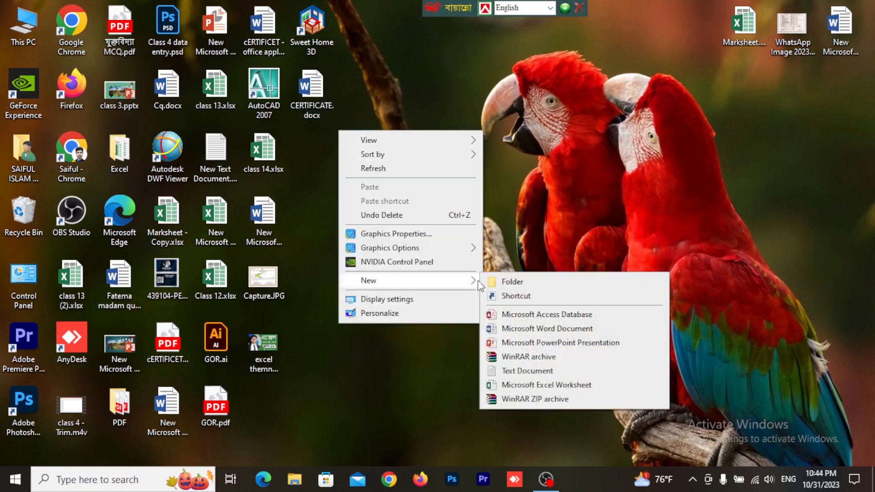
left_click(571, 147)
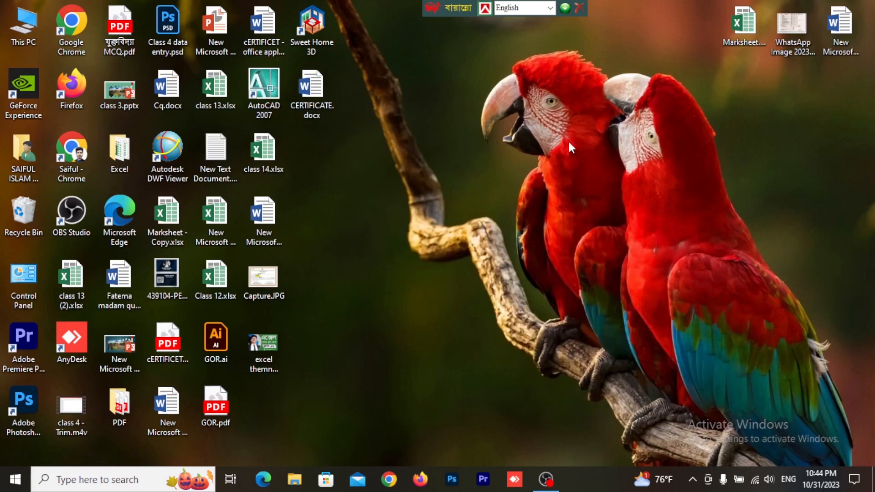
Step: Open the CERTIFICATE.docx document from the desktop and dismiss the Office Activation Wizard
left_click(316, 91)
double_click(316, 92)
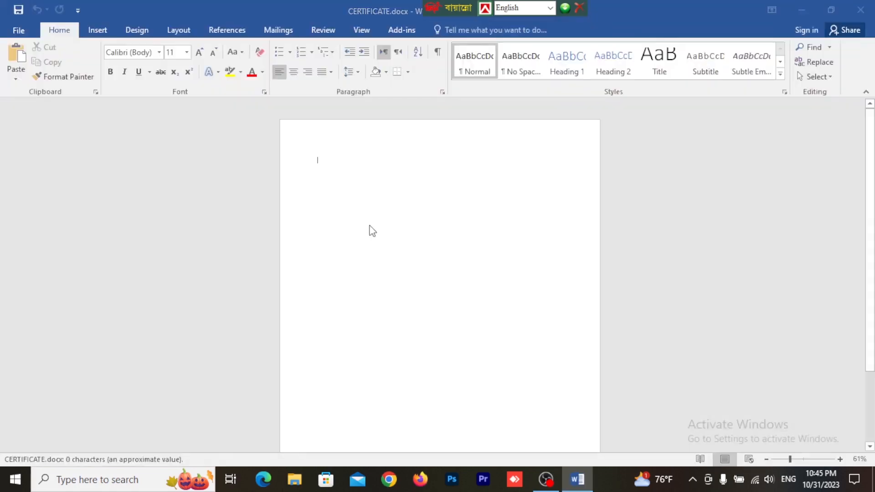
left_click(563, 364)
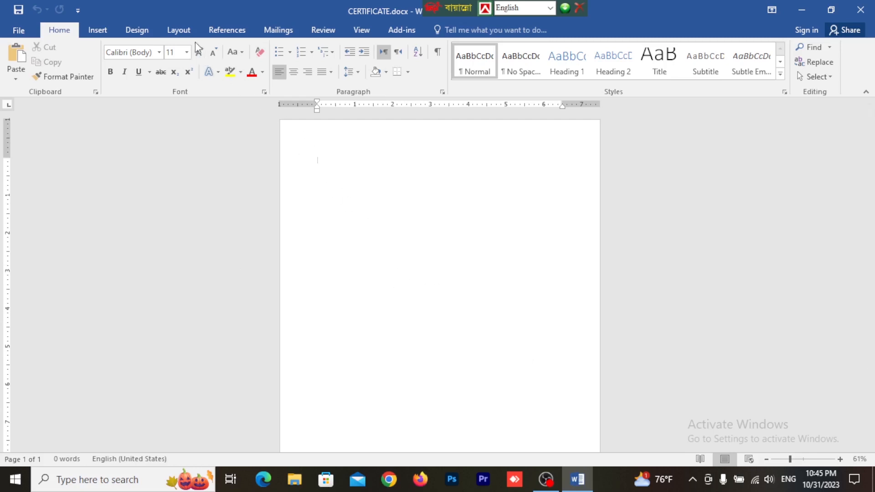
Step: Set the blank document's paper size to A4 and its page orientation to Landscape
left_click(177, 32)
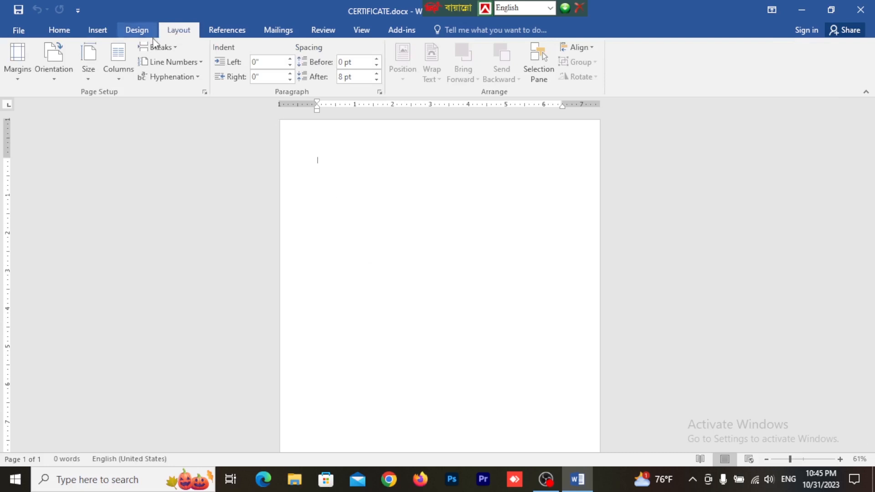
left_click(91, 70)
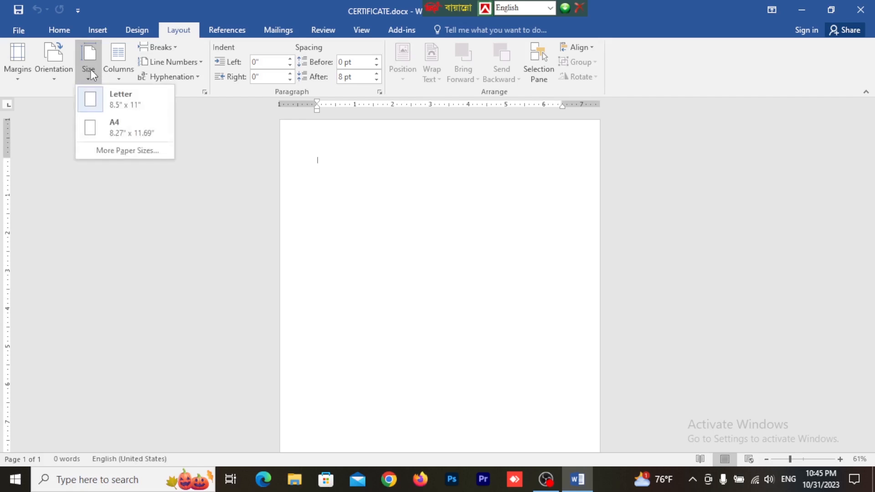
left_click(144, 131)
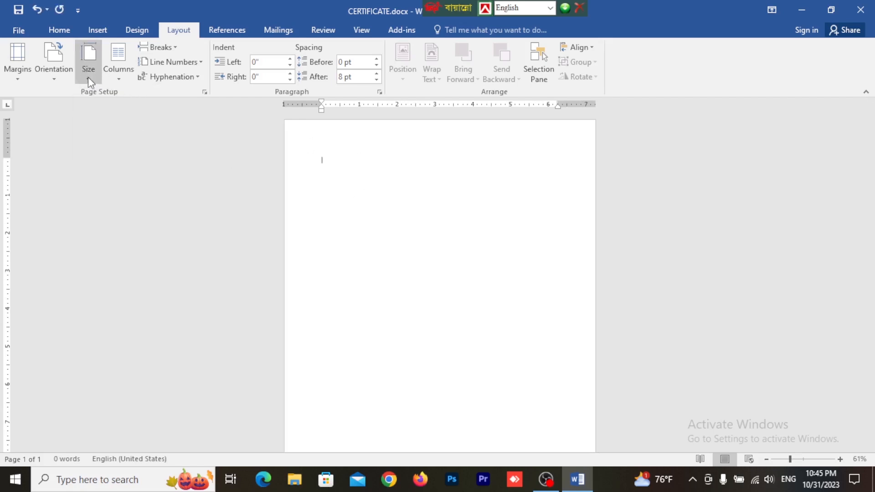
left_click(62, 79)
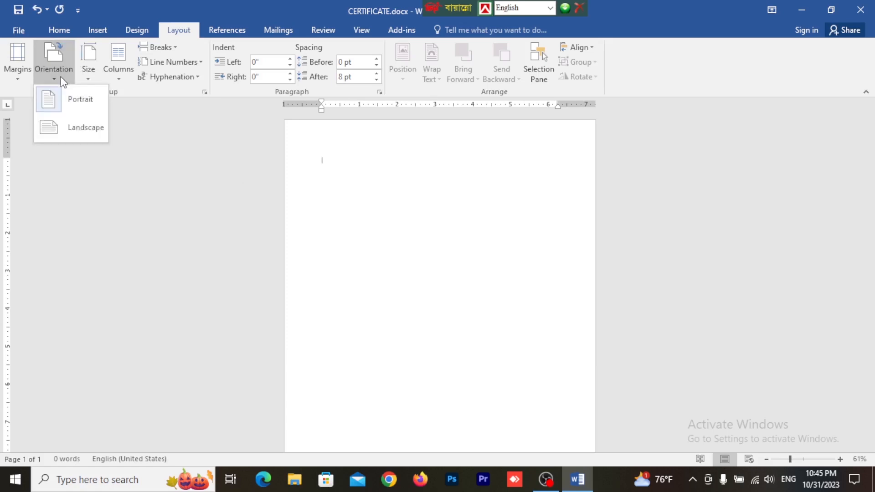
left_click(86, 131)
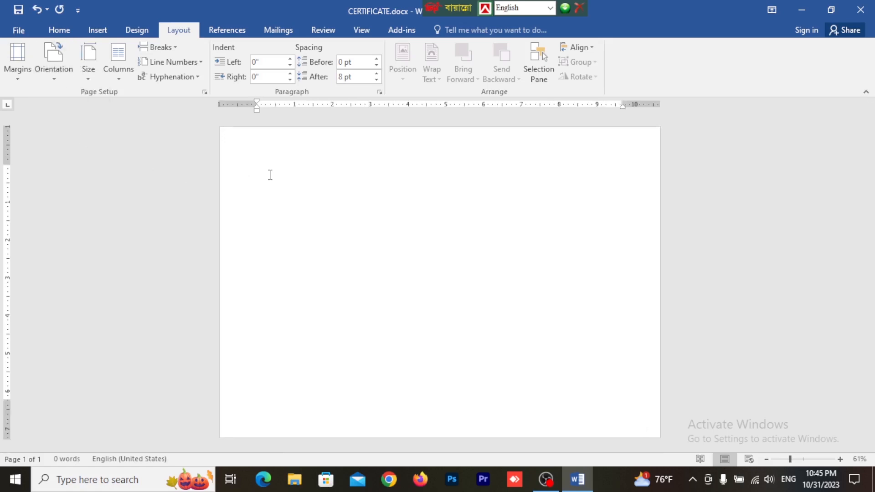
Step: Narrow the page margins on all four sides of the landscape page
scroll(311, 180, "down", 2)
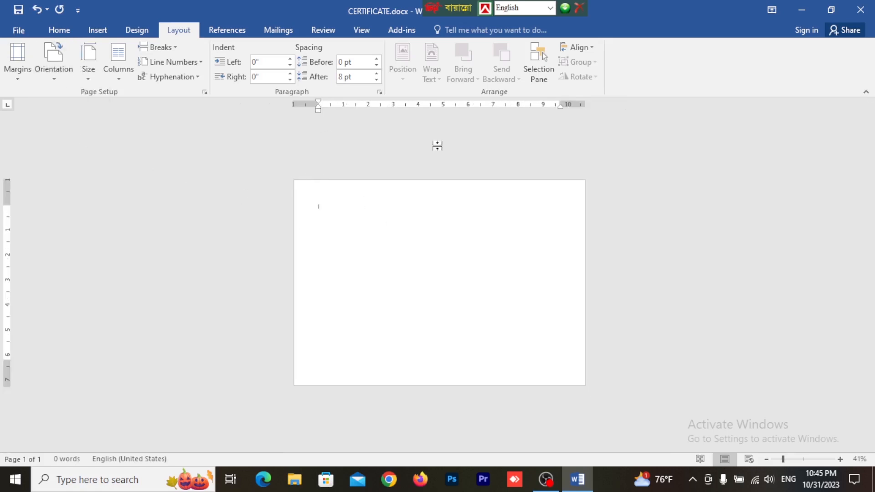
scroll(449, 218, "up", 2)
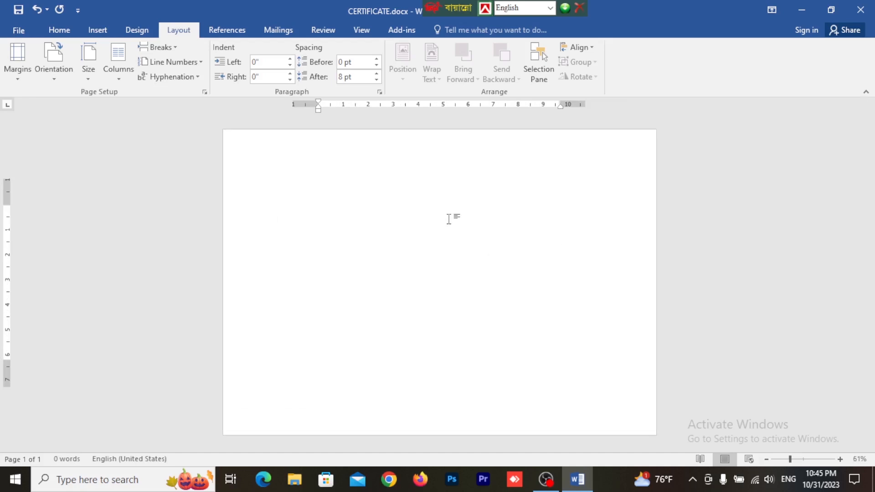
scroll(449, 218, "down", 1)
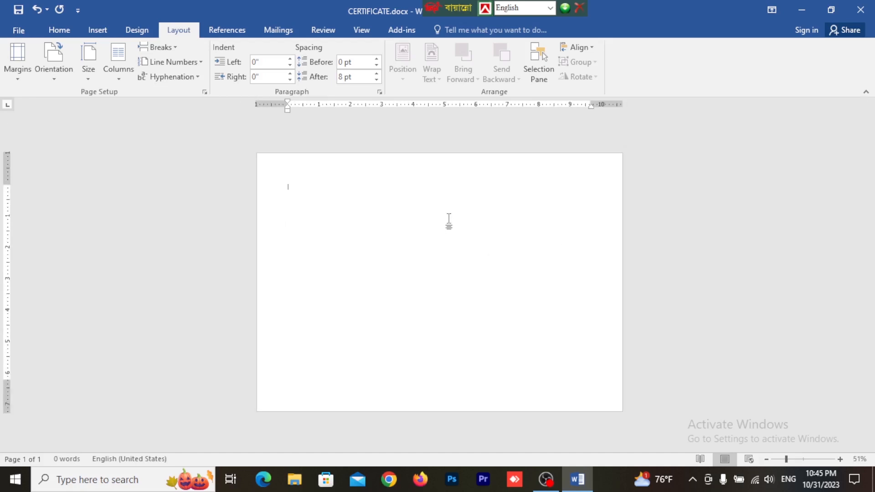
left_click(45, 69)
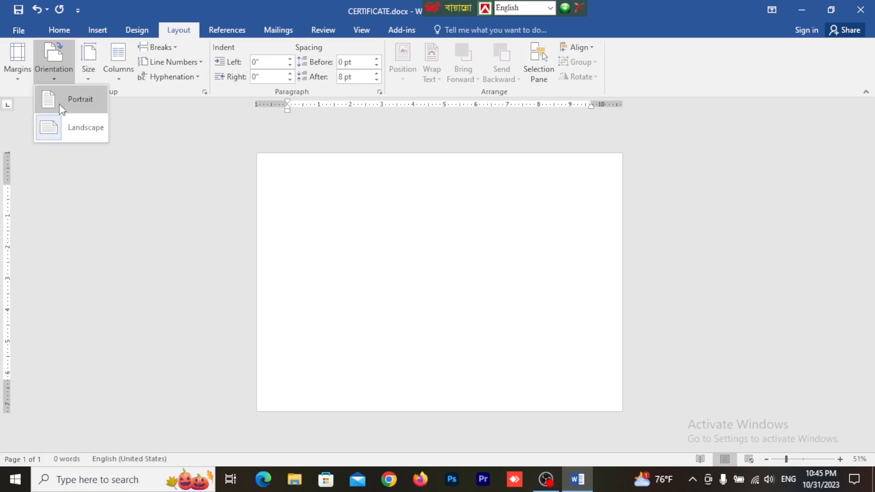
left_click(65, 130)
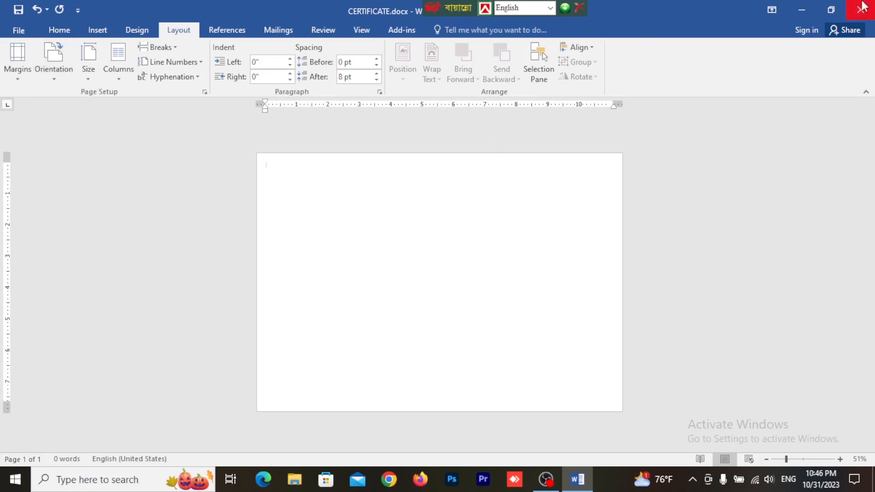
Step: Open the sample certificate, New Microsoft Word Document (2).docx, from the desktop and examine its border, heading and text layout
left_click(813, 7)
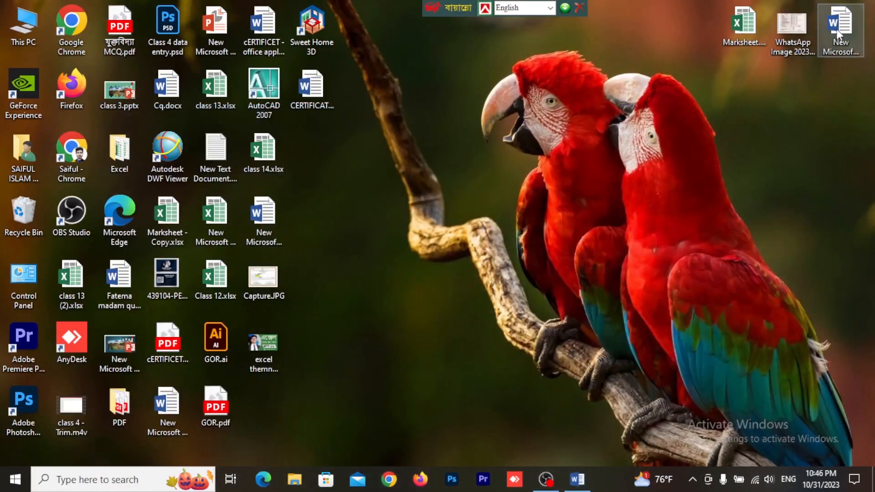
double_click(837, 33)
scroll(412, 258, "down", 3)
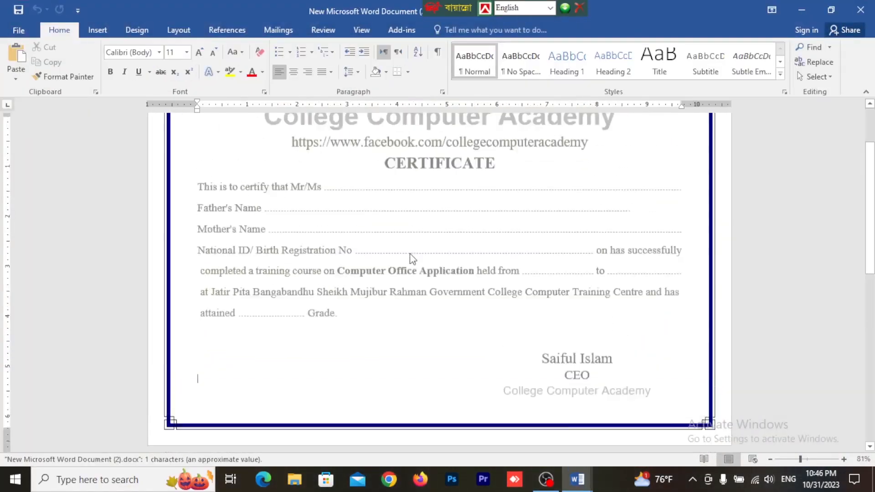
scroll(401, 255, "up", 4)
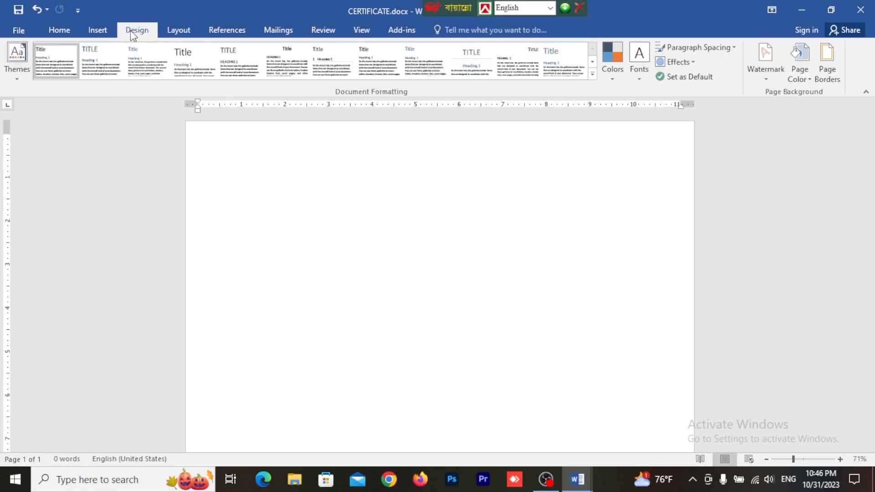
Step: In the page border settings of CERTIFICATE.docx, choose the black-and-white art pattern of square spirals with circles in the corners
left_click(833, 66)
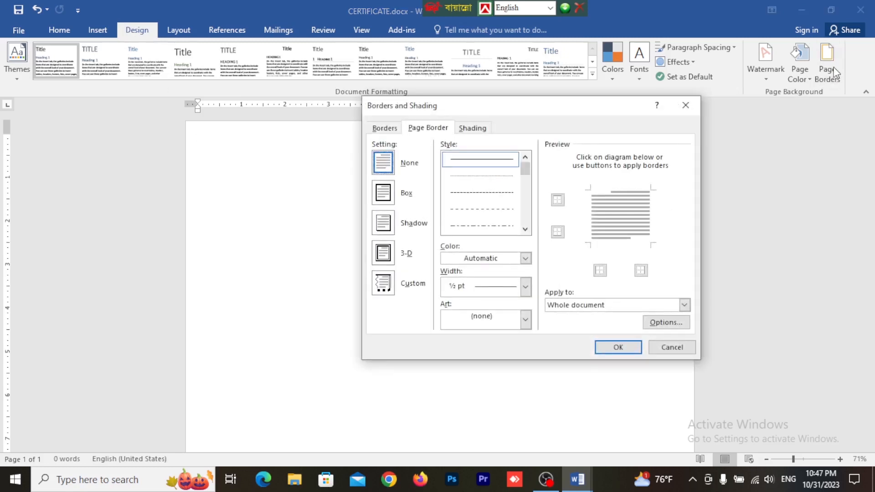
left_click_drag(533, 107, 496, 120)
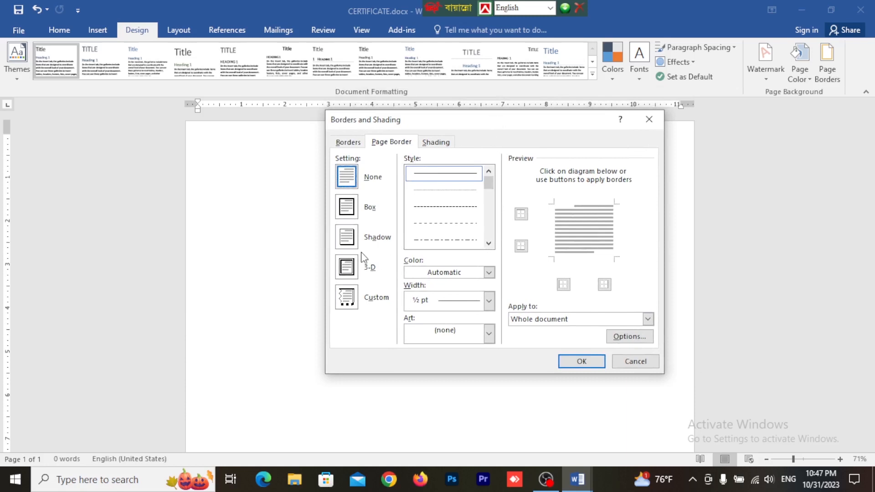
left_click(428, 335)
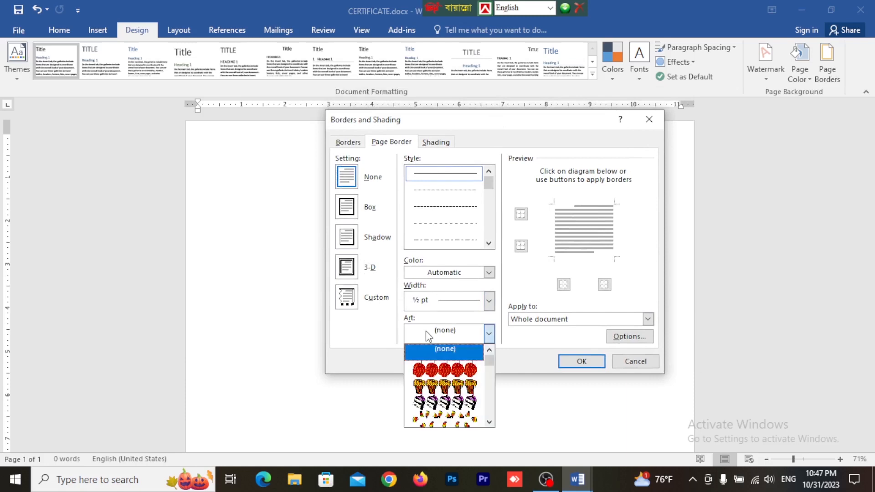
scroll(492, 365, "down", 1)
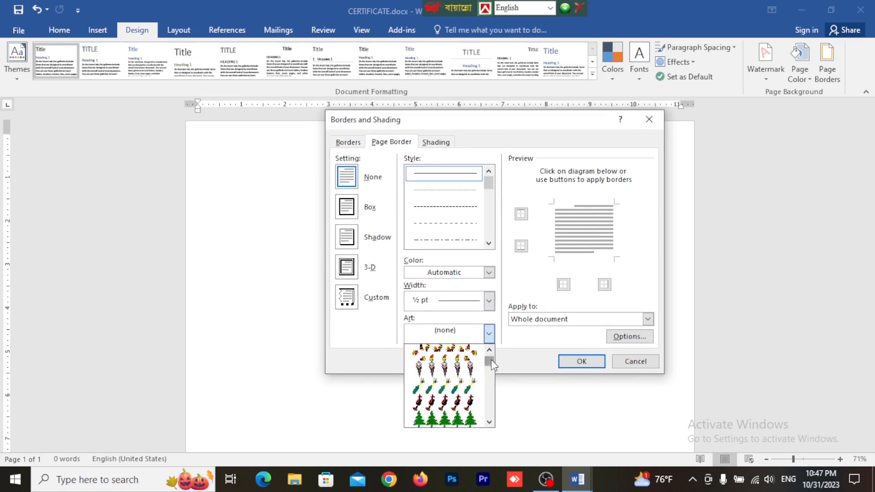
left_click_drag(492, 365, 493, 391)
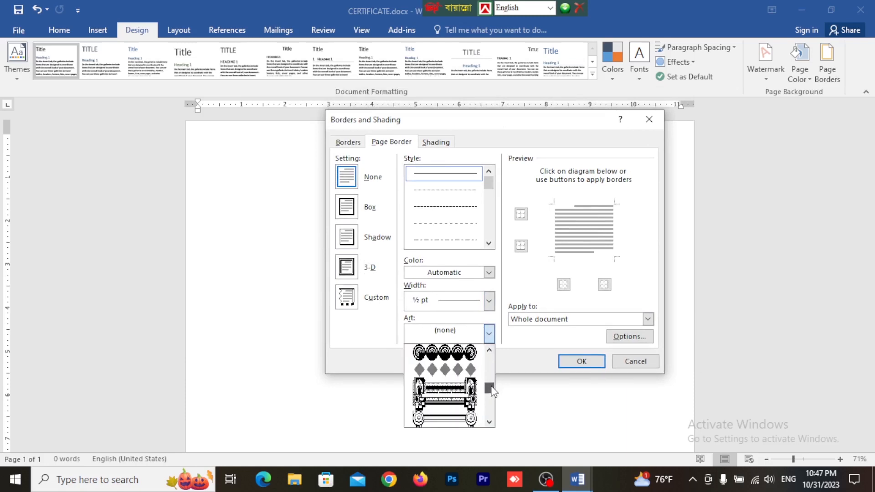
scroll(457, 385, "down", 4)
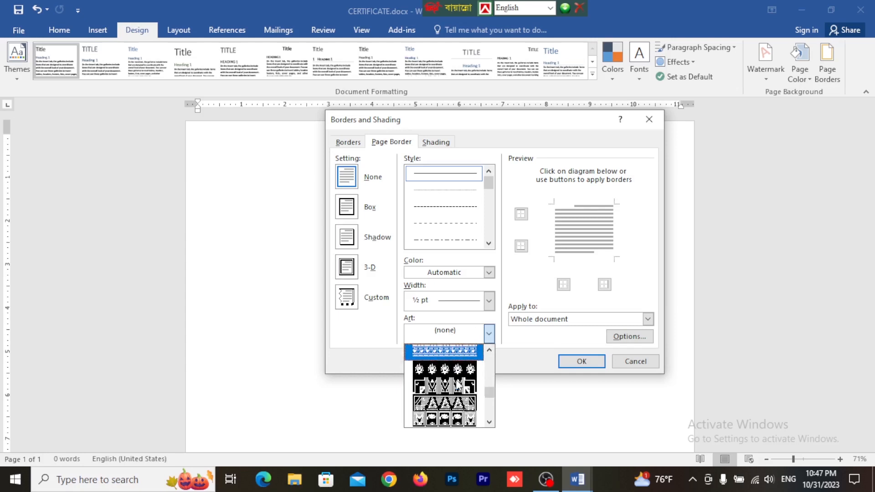
scroll(456, 385, "down", 4)
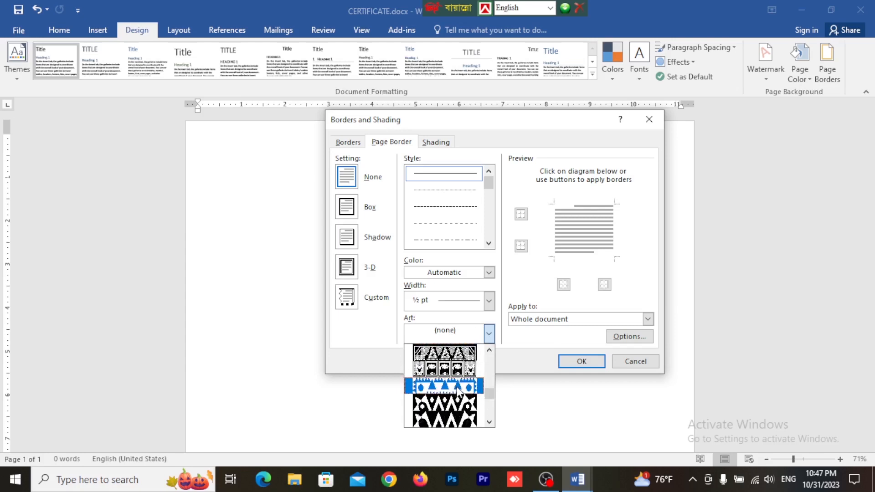
scroll(458, 389, "down", 4)
scroll(457, 392, "down", 6)
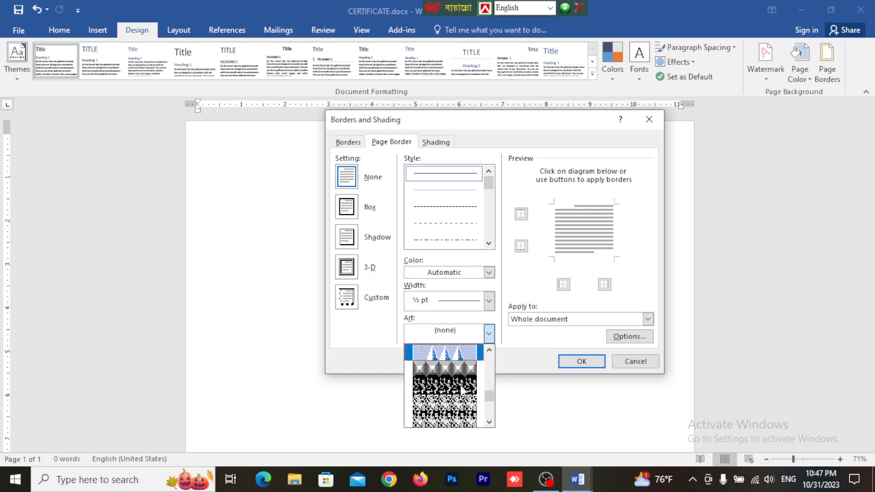
scroll(461, 388, "down", 2)
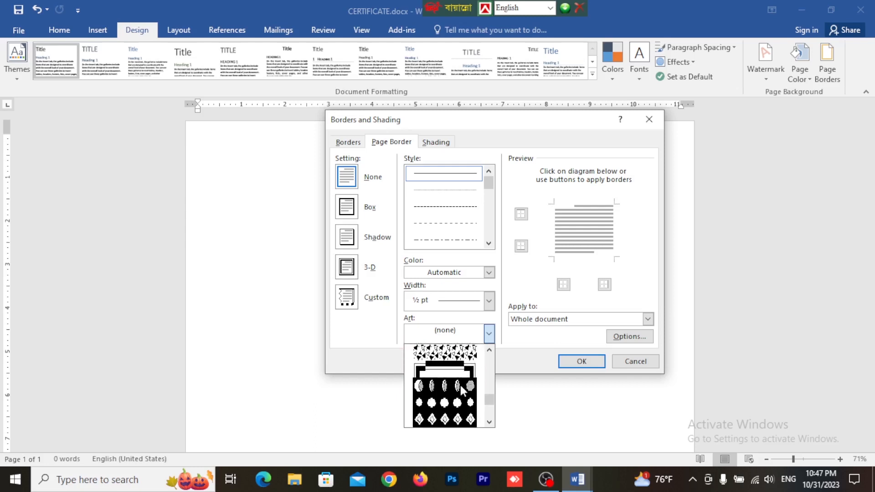
scroll(451, 373, "down", 3)
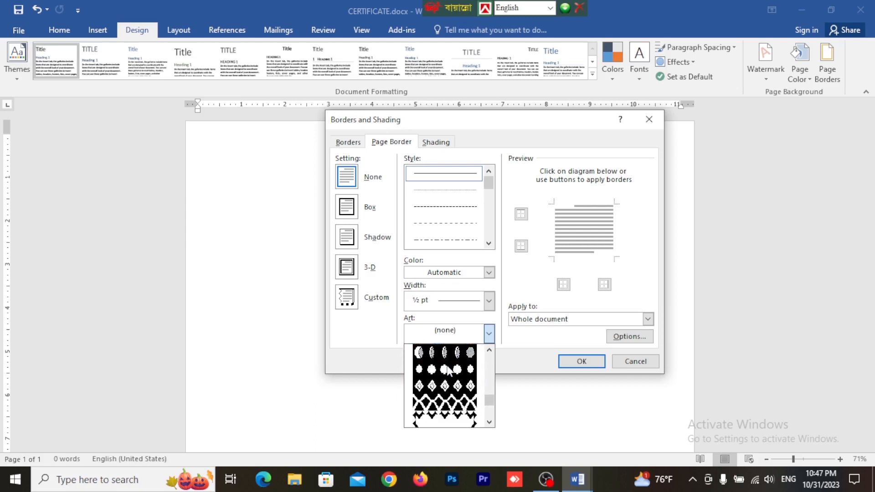
scroll(450, 370, "down", 4)
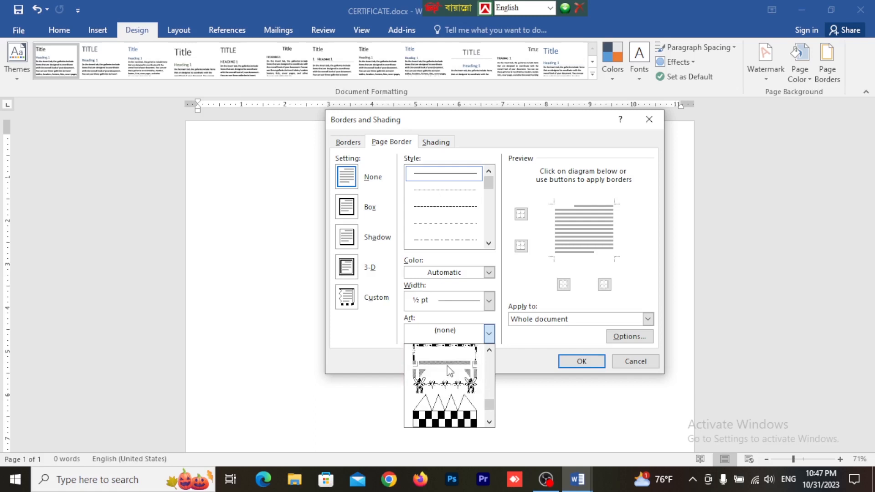
scroll(449, 370, "up", 6)
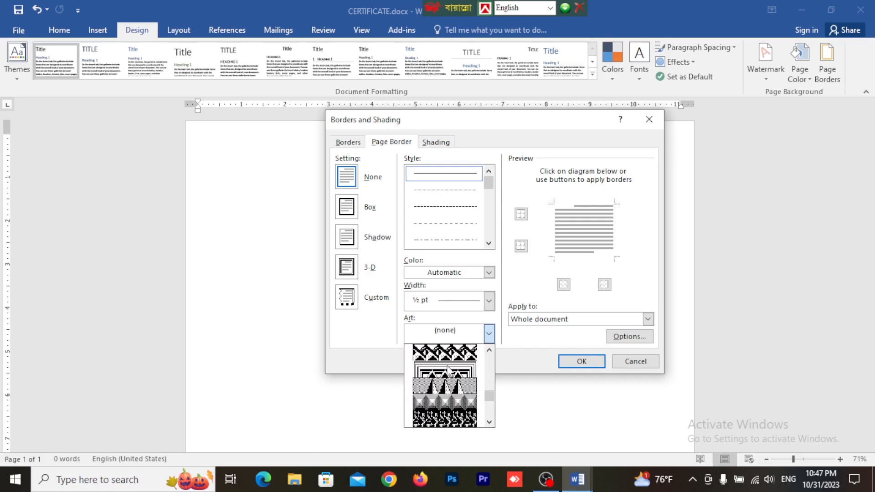
scroll(449, 370, "up", 3)
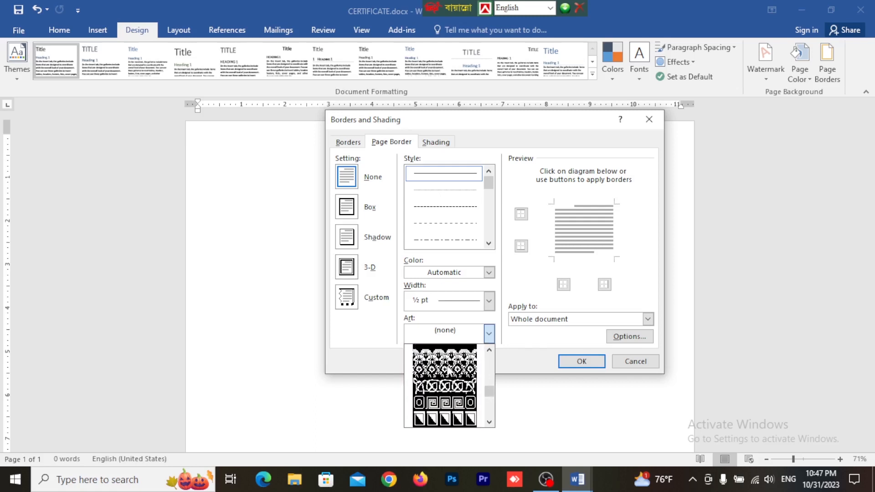
left_click(450, 405)
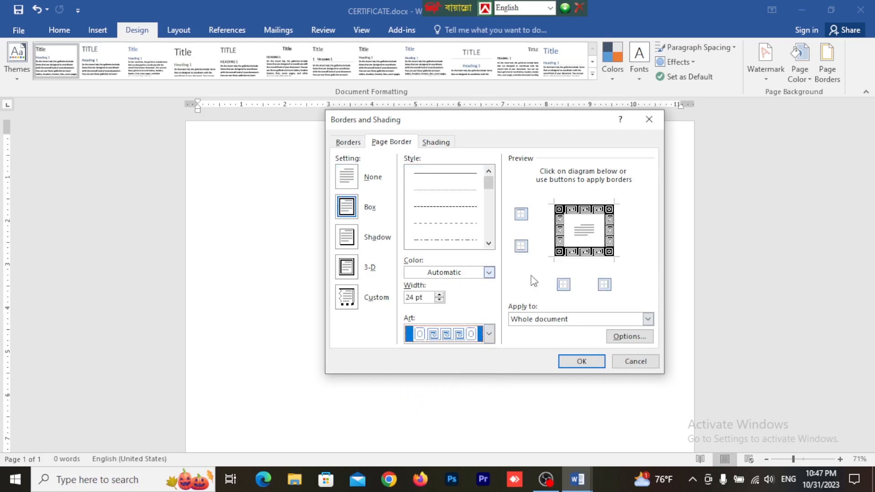
Step: Reduce the width of the page border art to 19 pt
left_click(409, 298)
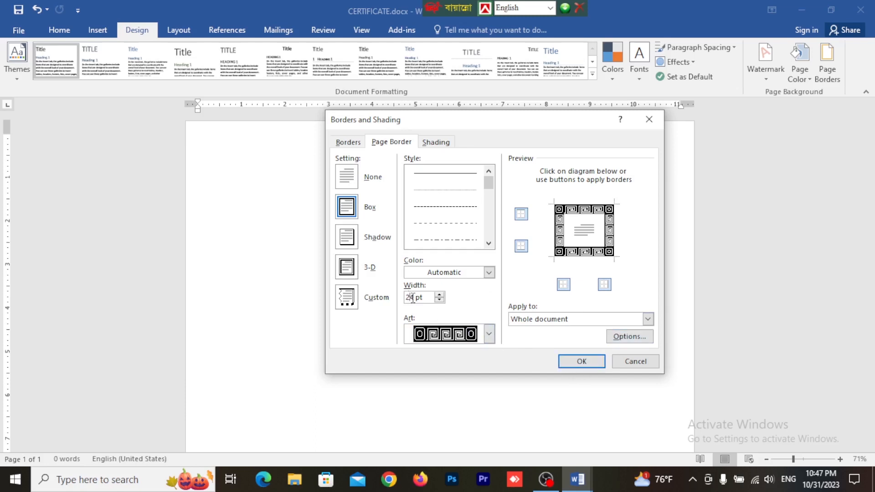
left_click(438, 301)
left_click(439, 300)
left_click(440, 294)
left_click(439, 294)
left_click(439, 300)
left_click(440, 300)
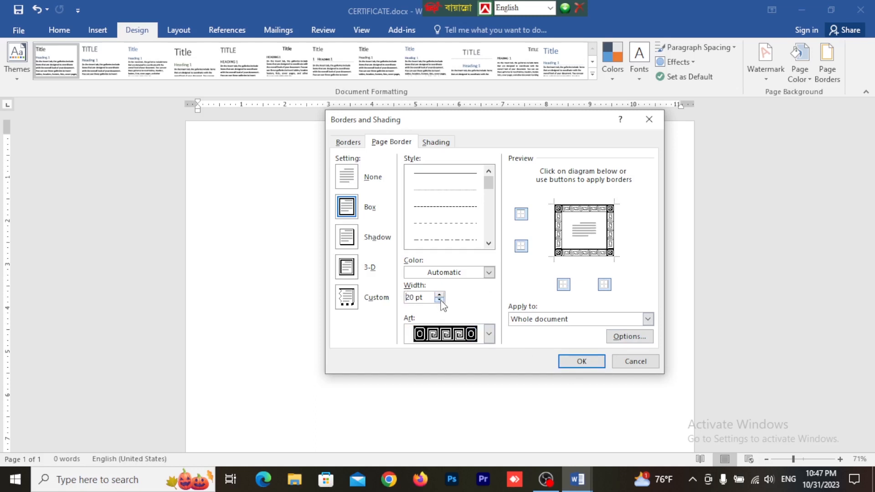
left_click(441, 294)
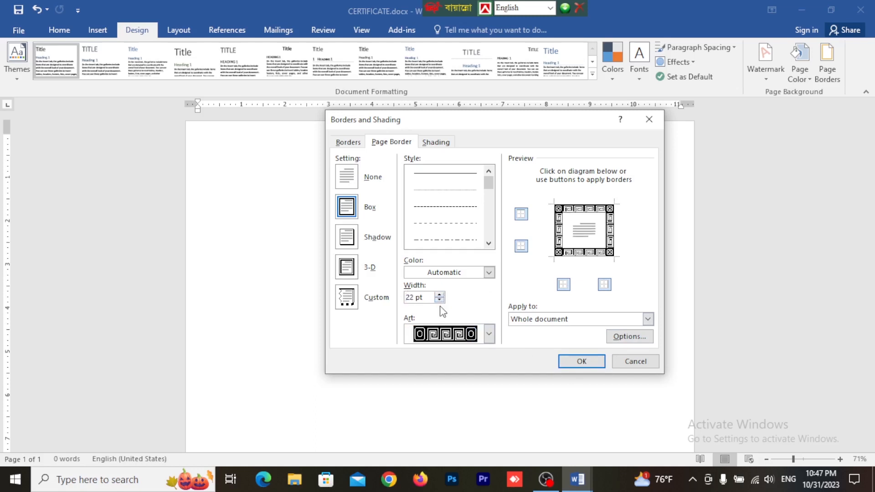
left_click(440, 300)
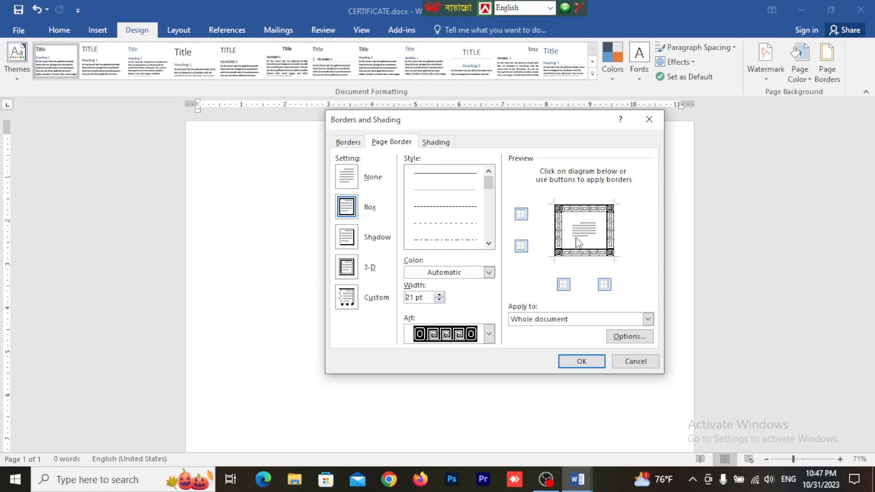
left_click(439, 300)
left_click(438, 301)
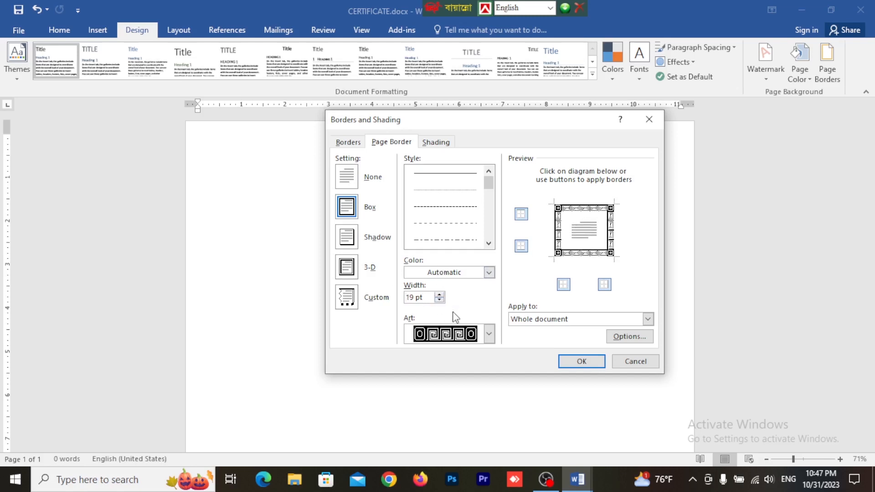
Step: Colour the page border art light blue, apply it to the whole document and check all sides of the page
left_click(458, 274)
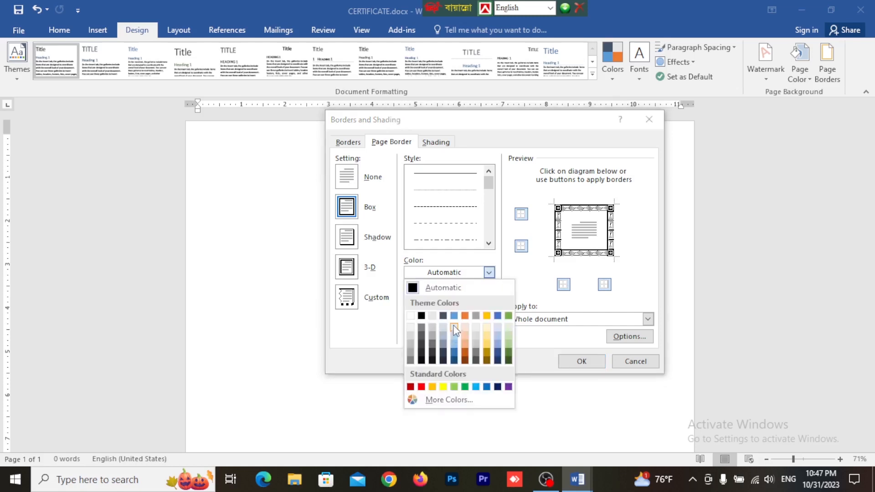
left_click(476, 386)
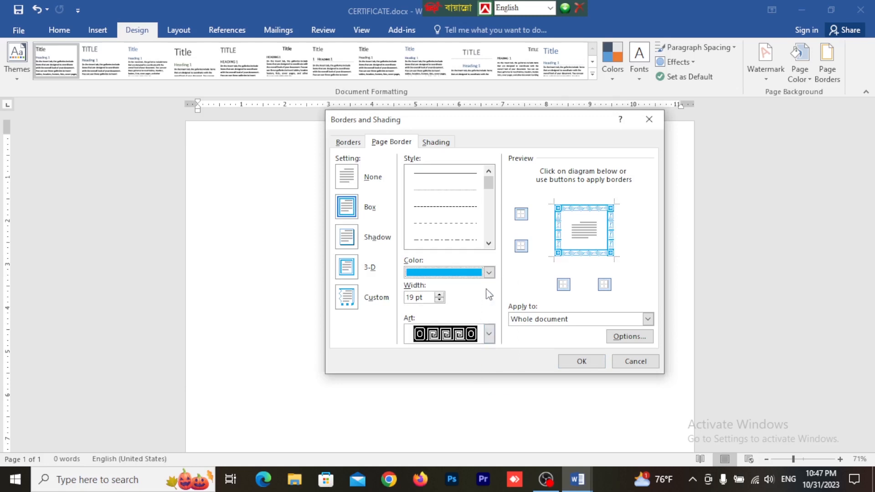
left_click(581, 361)
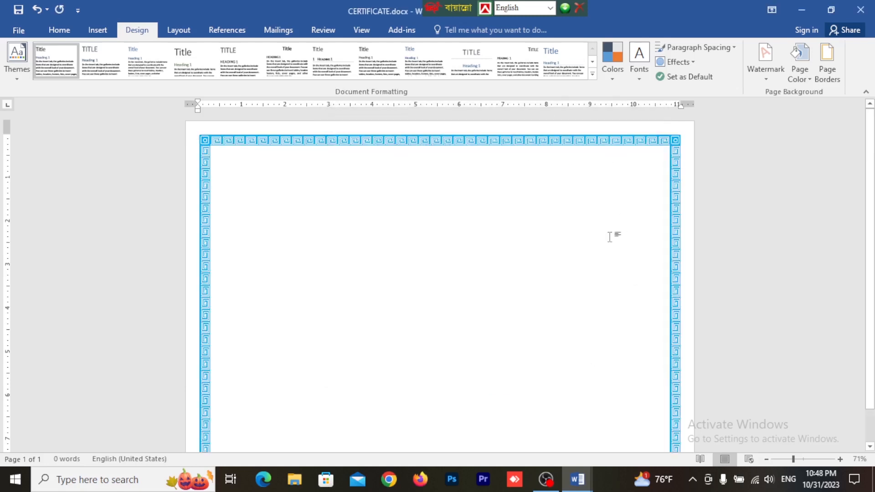
scroll(533, 218, "down", 2)
scroll(293, 246, "up", 3)
scroll(650, 220, "down", 3)
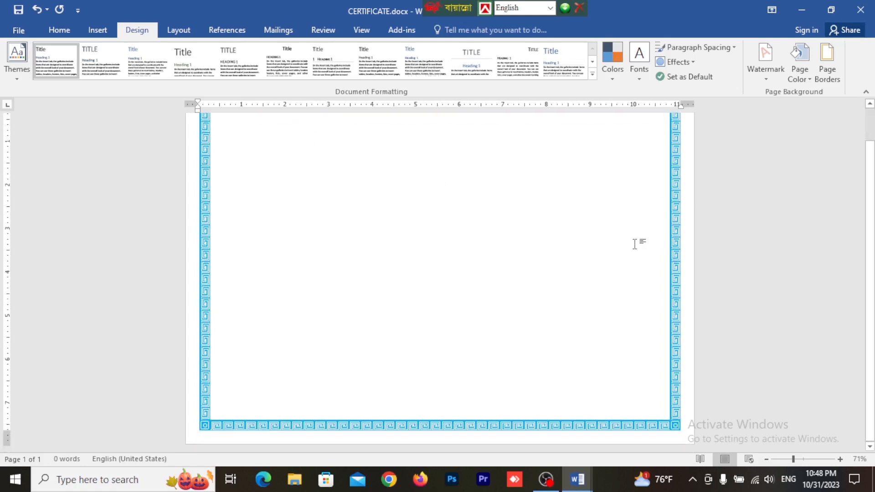
scroll(638, 205, "up", 3)
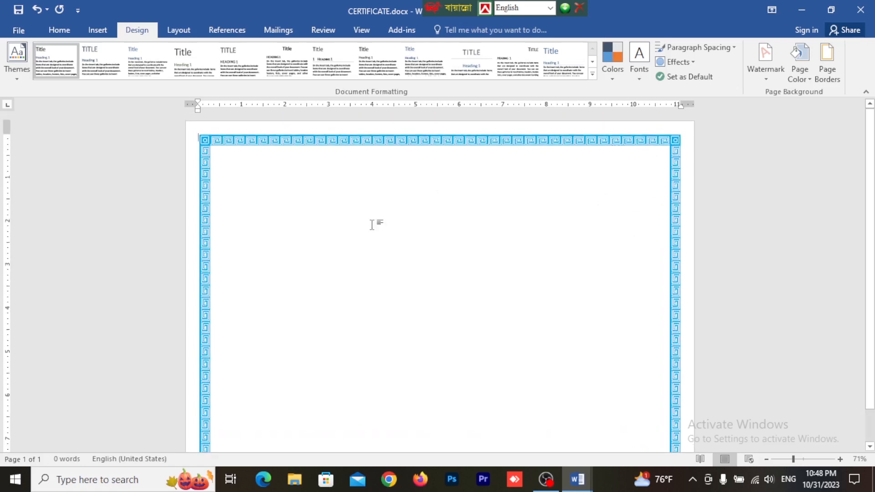
scroll(375, 225, "down", 2)
scroll(424, 233, "up", 1)
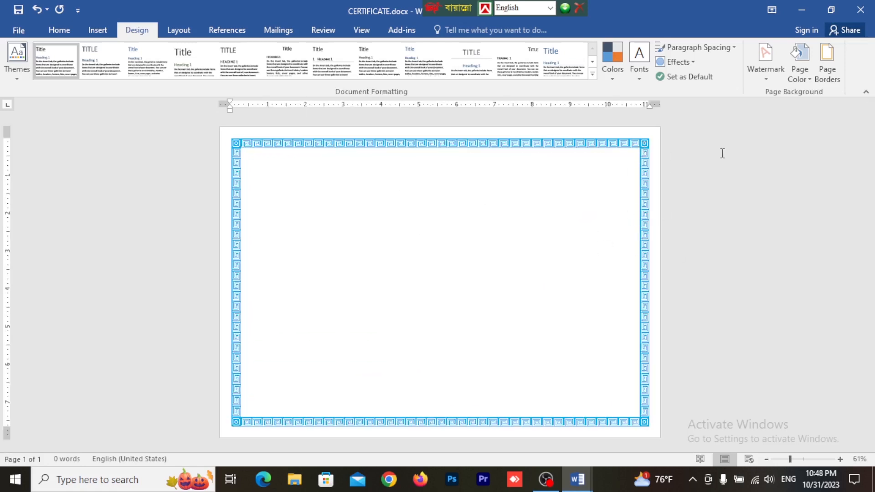
Step: Reopen the page border settings, increase the border art's width and apply the thicker border
left_click(830, 63)
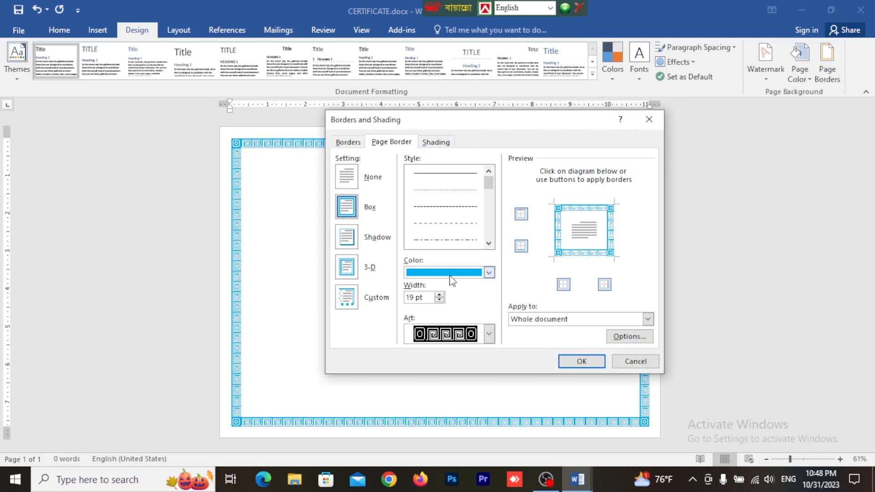
left_click(440, 295)
left_click(441, 294)
left_click(441, 294)
left_click(441, 295)
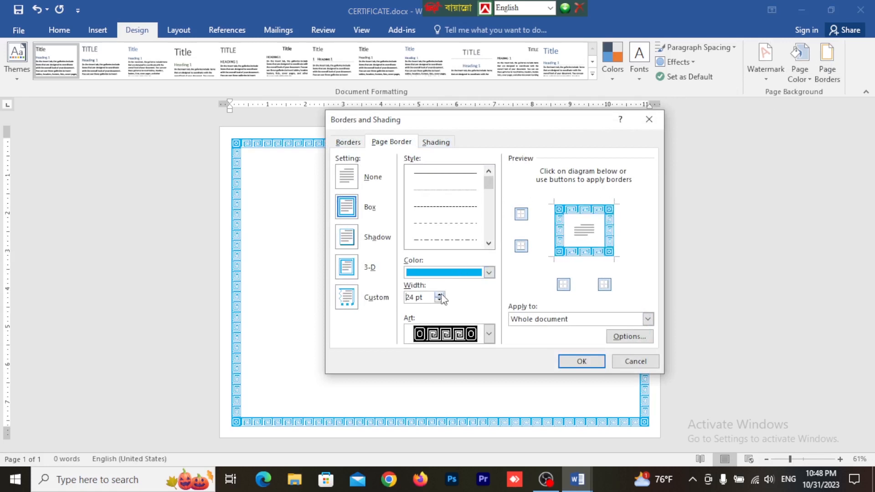
left_click(441, 294)
left_click(441, 294)
left_click(441, 294)
left_click(579, 361)
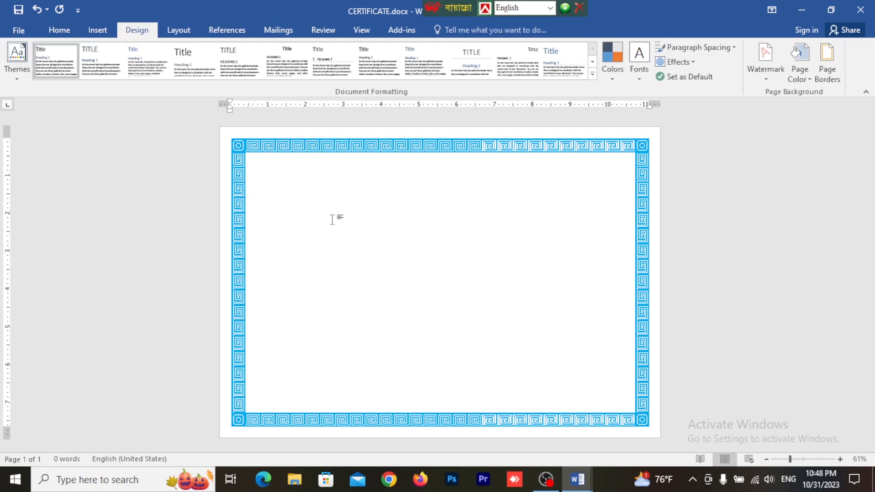
Step: Insert a header in the built-in Blank style
left_click(67, 33)
left_click(97, 30)
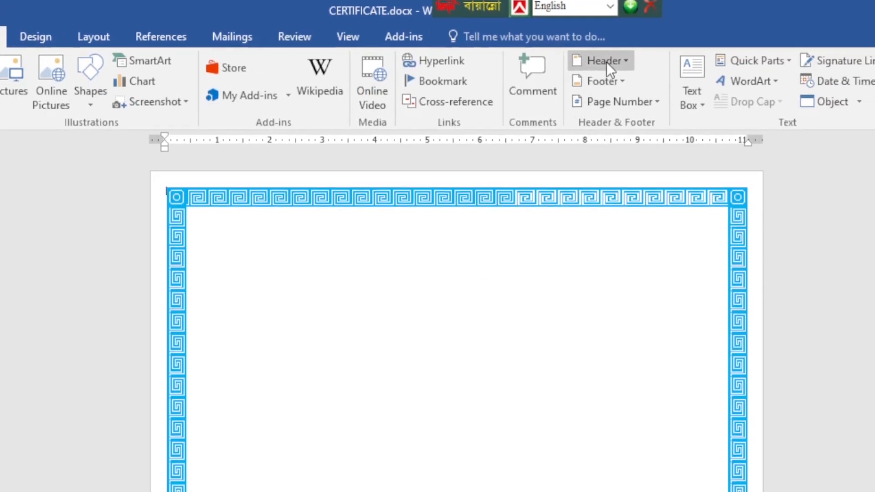
left_click(606, 61)
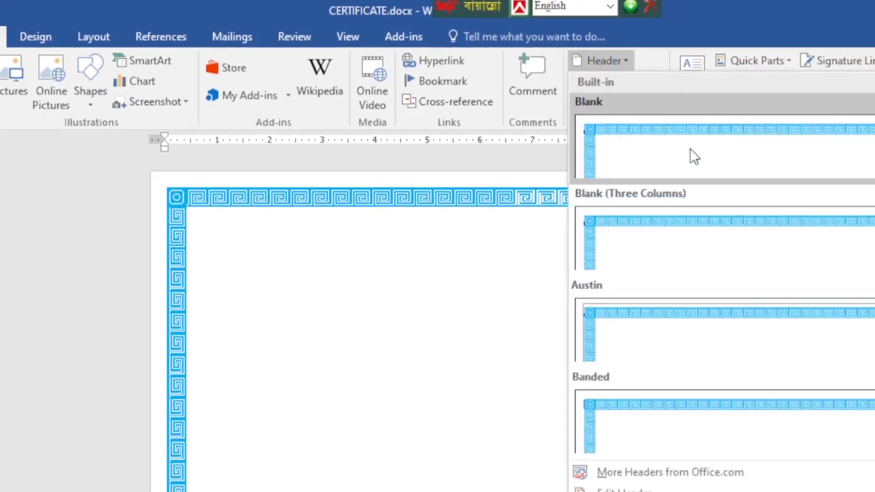
left_click(690, 150)
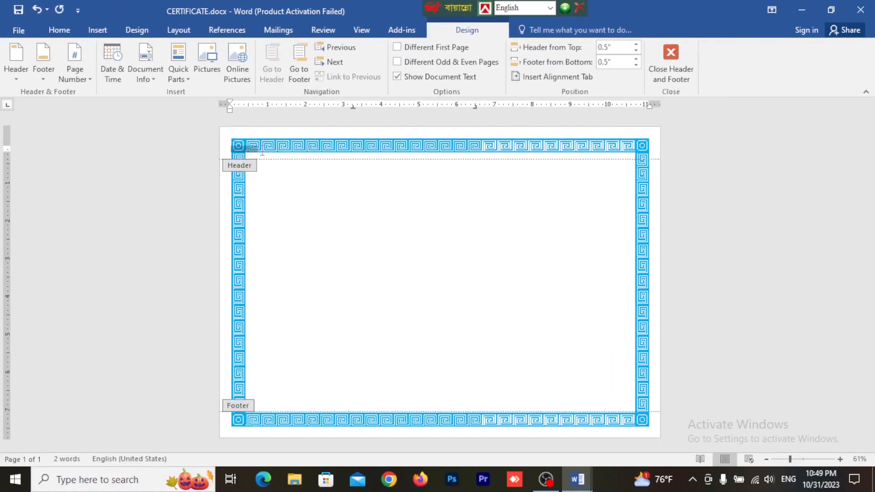
Step: Extend the header with empty lines until it reaches down almost to the footer
key("Return")
key("Return")
key("Return")
key("Return")
key("Return")
key("Return")
key("Return")
key("Return")
key("Return")
key("Return")
key("Return")
key("Return")
key("Return")
key("Return")
key("Return")
key("Return")
key("Return")
key("Return")
key("Return")
key("Return")
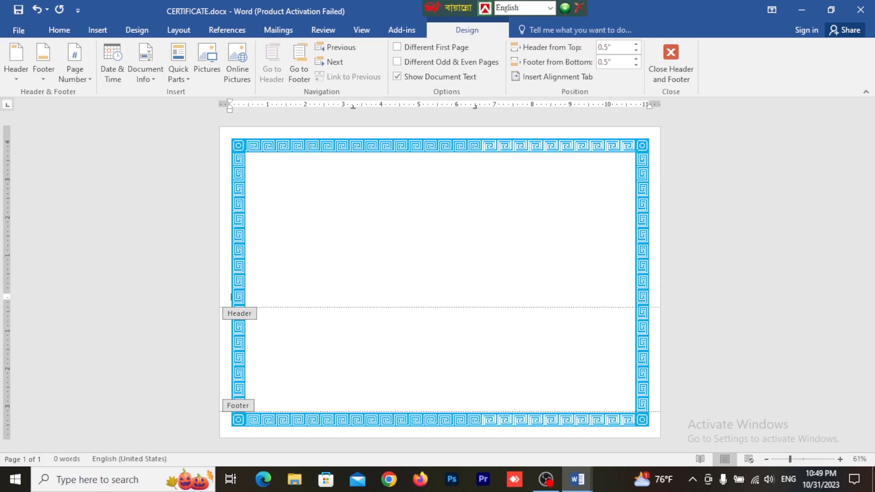
key("Return")
key("Return")
key("Return")
key("Return")
key("Return")
key("Return")
key("Return")
key("Return")
key("Return")
key("Return")
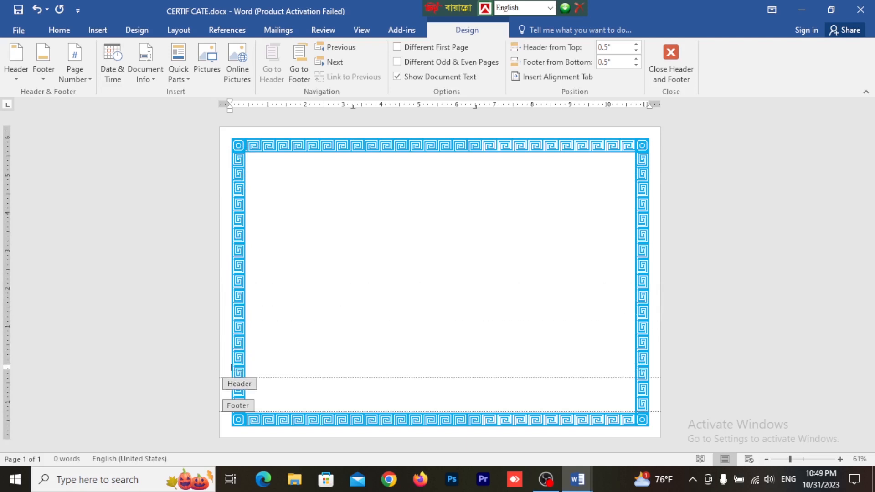
key("Return")
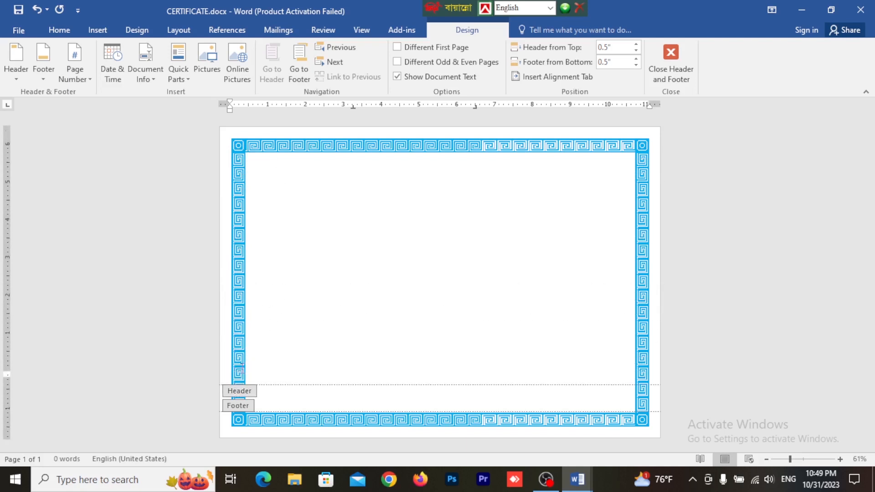
Step: Try to select and delete the header text hidden behind the page border, and undo the deletion
left_click(259, 169)
left_click(231, 146)
left_click_drag(262, 148, 188, 146)
left_click(275, 157)
key("ctrl+a")
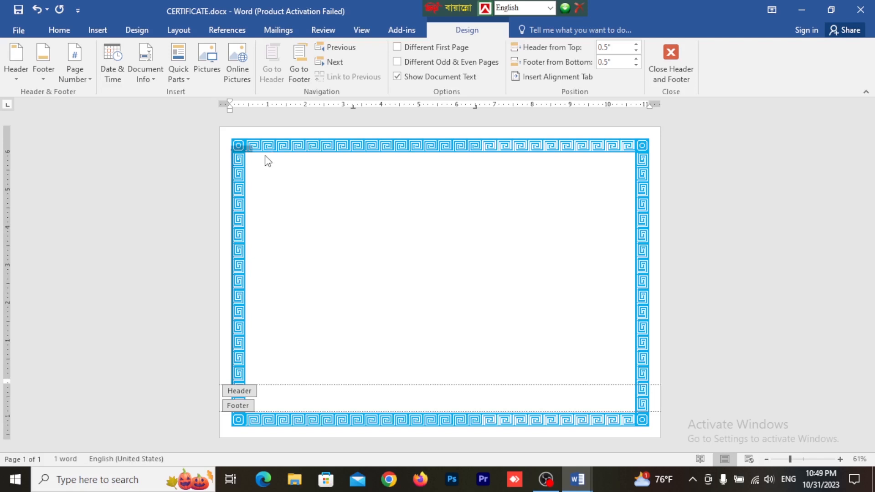
key("Delete")
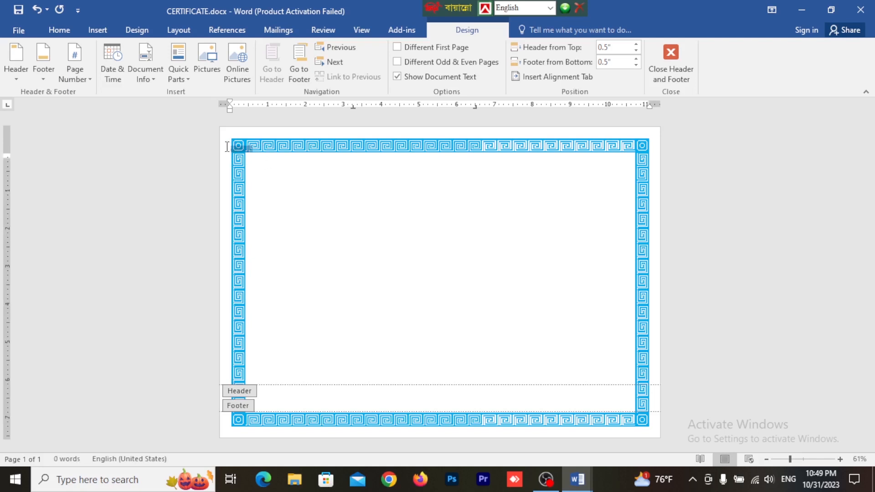
key("ctrl+z")
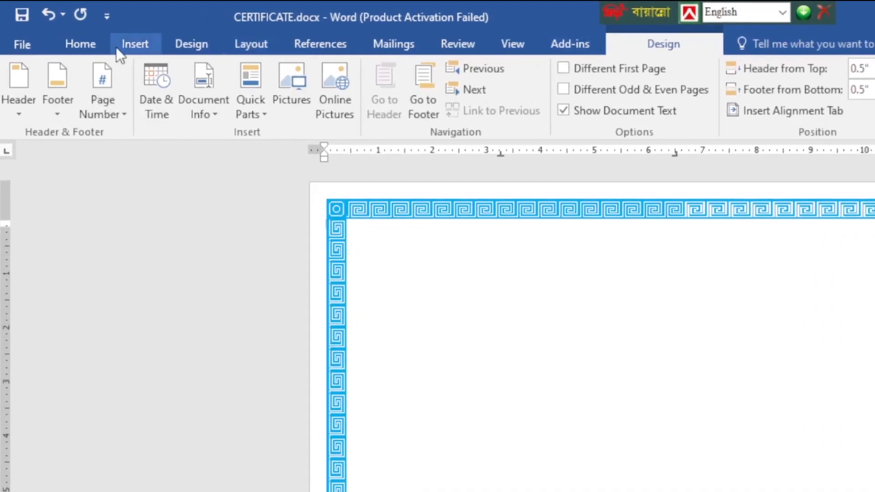
Step: Set the page margins to the Normal preset, 1" on all four sides
left_click(273, 42)
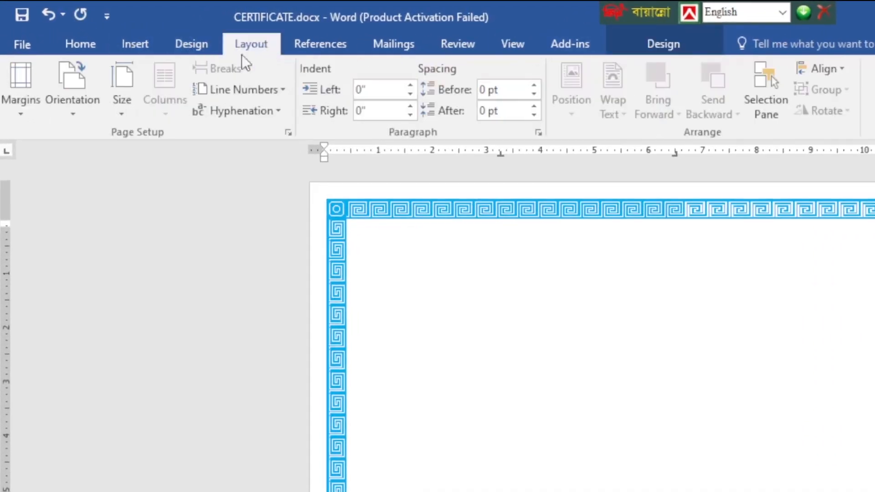
left_click(15, 102)
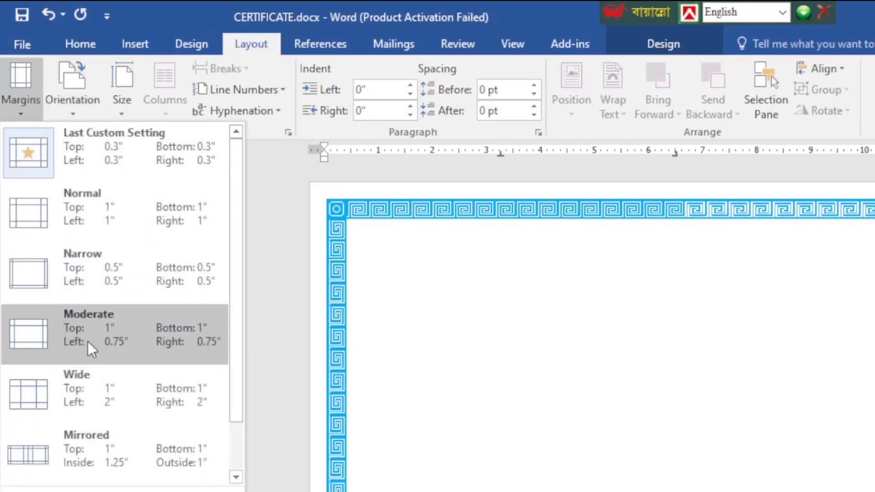
left_click(121, 210)
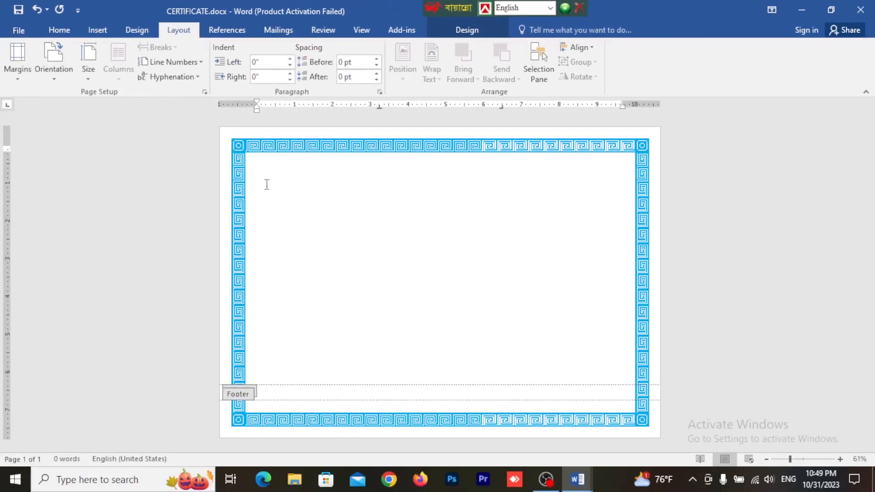
Step: Write "Sl...." on the header's second line, enlarge the text to 17 pt and add empty lines below it
key("Return")
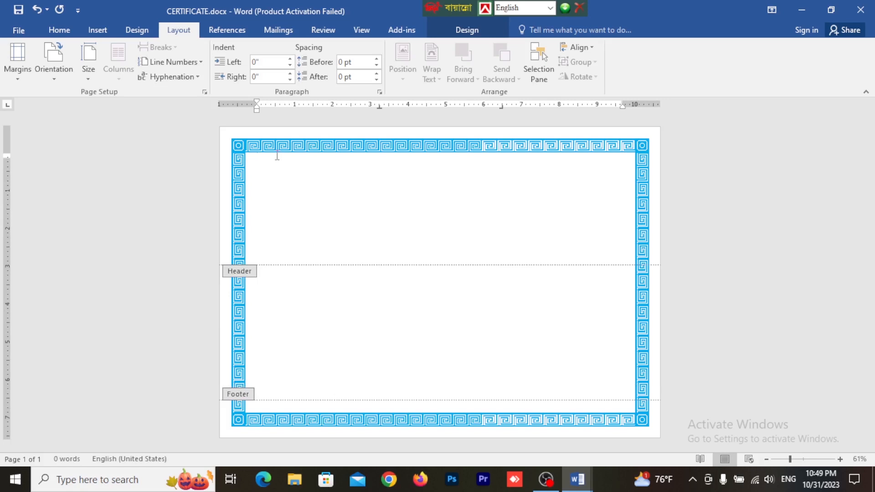
key("Return")
left_click(240, 162)
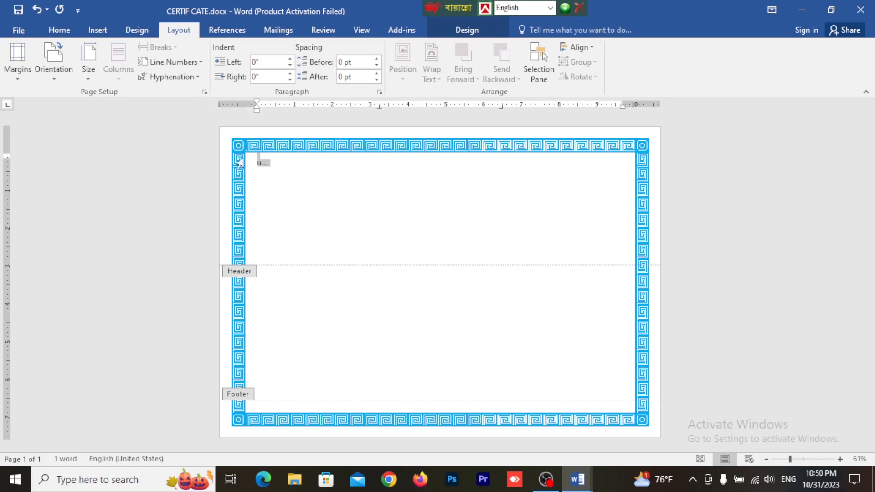
key("ctrl+]")
key("ctrl+]")
key("ctrl+]")
key("ctrl+]")
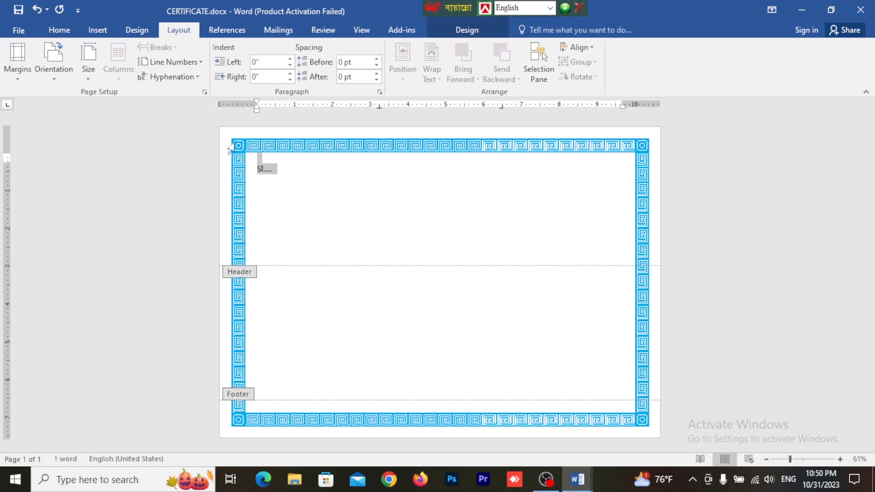
left_click(293, 169)
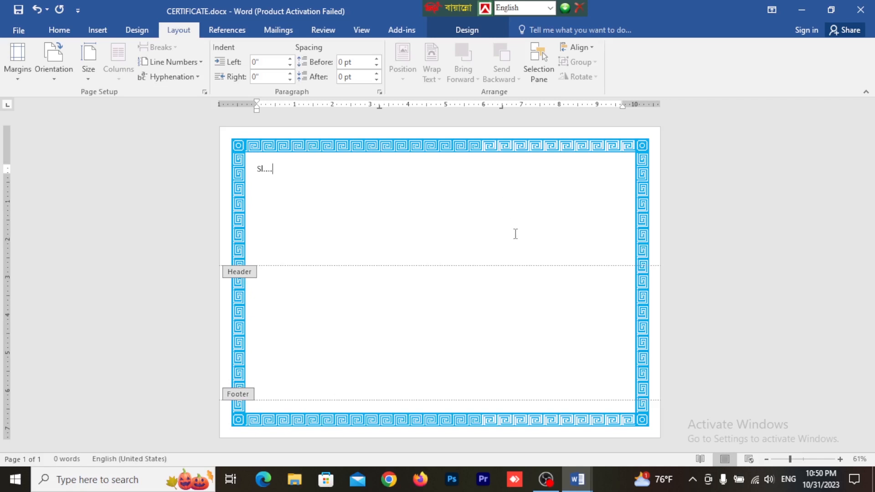
key("Return")
key("Return")
key("Return")
key("Return")
key("Return")
key("Return")
key("Return")
key("Return")
key("Return")
key("Return")
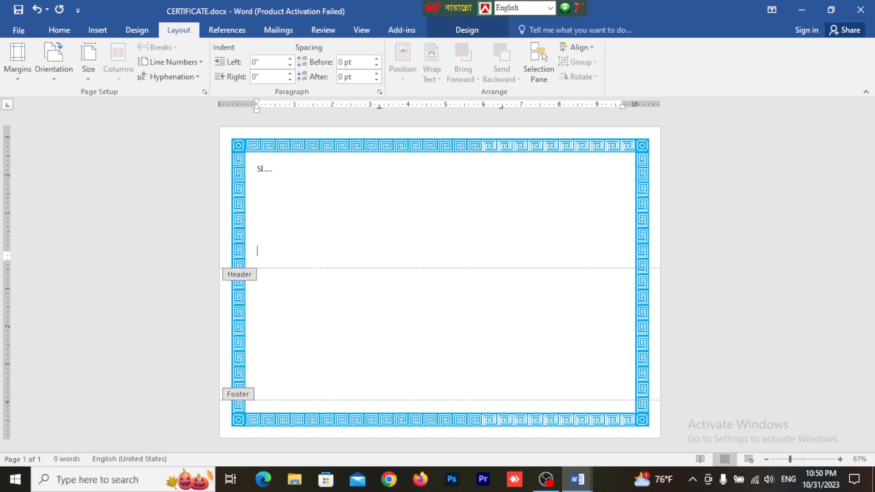
Step: Clear all text and empty lines from the header
left_click_drag(307, 163, 253, 168)
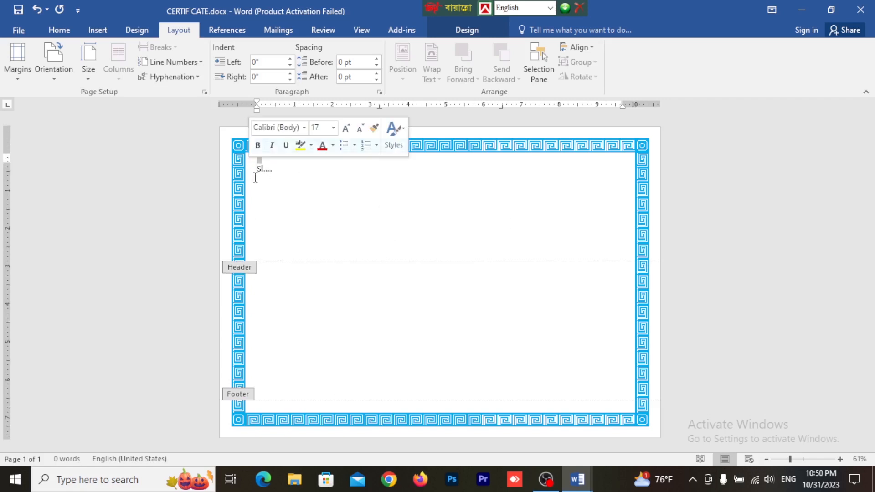
key("ctrl+a")
key("BackSpace")
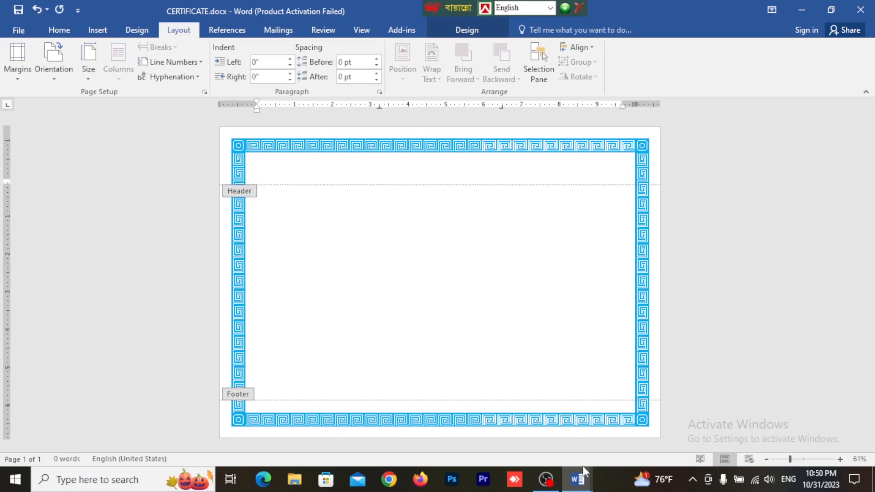
Step: Copy the certificate text from "Sl. No" through "Grade." in the sample document and paste it into the CERTIFICATE.docx header
mouse_move(584, 487)
left_click(629, 431)
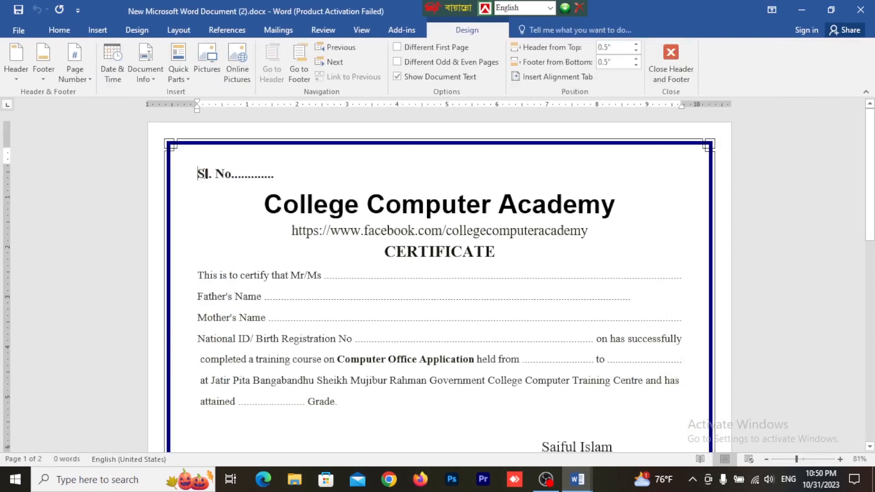
left_click_drag(198, 172, 634, 331)
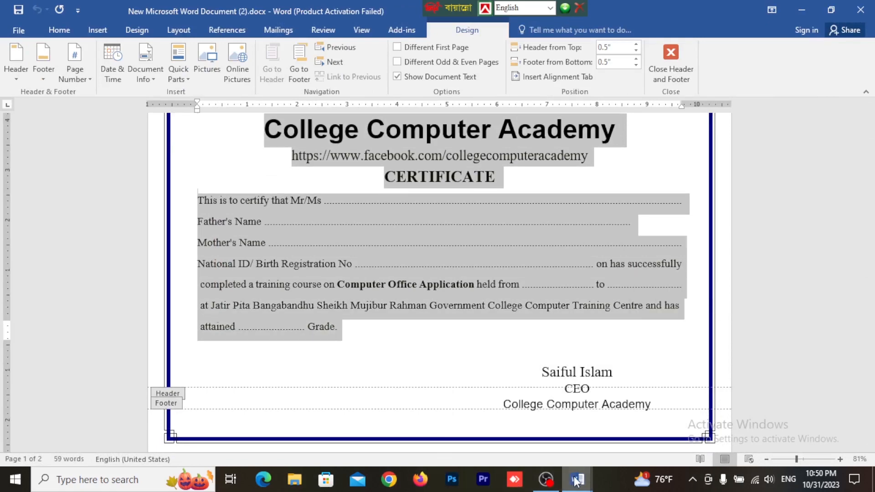
mouse_move(577, 478)
left_click(483, 389)
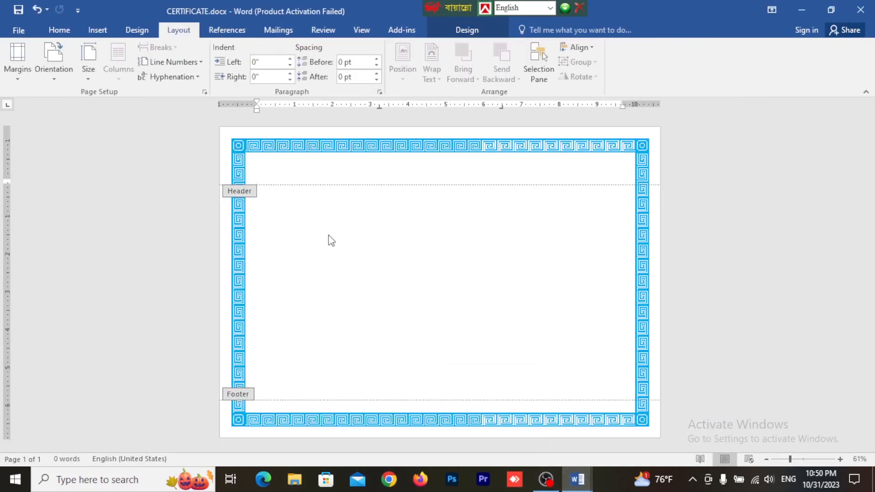
key("ctrl+v")
Step: Remove the empty lines above "Sl. No" so the certificate text starts at the header's first line
left_click(263, 165)
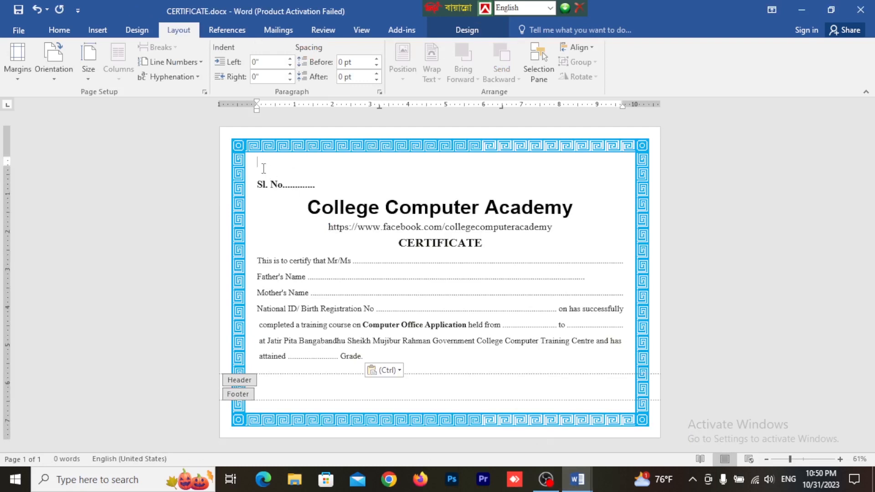
key("BackSpace")
left_click(258, 167)
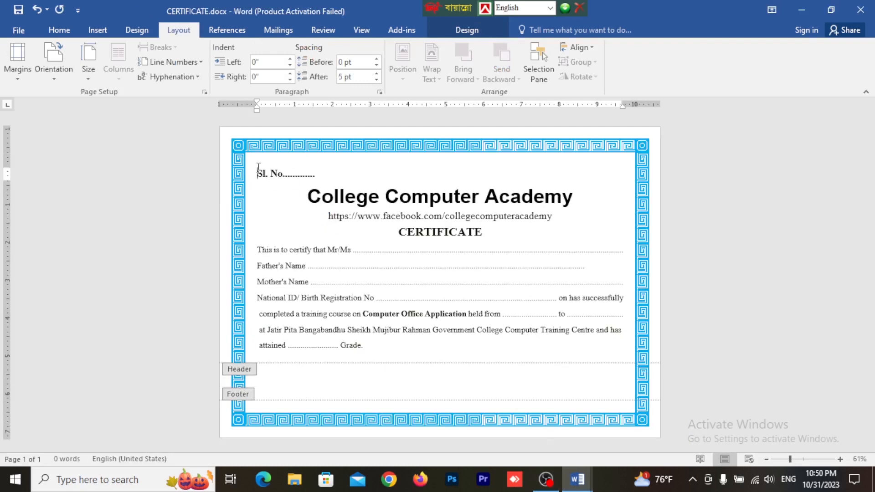
key("BackSpace")
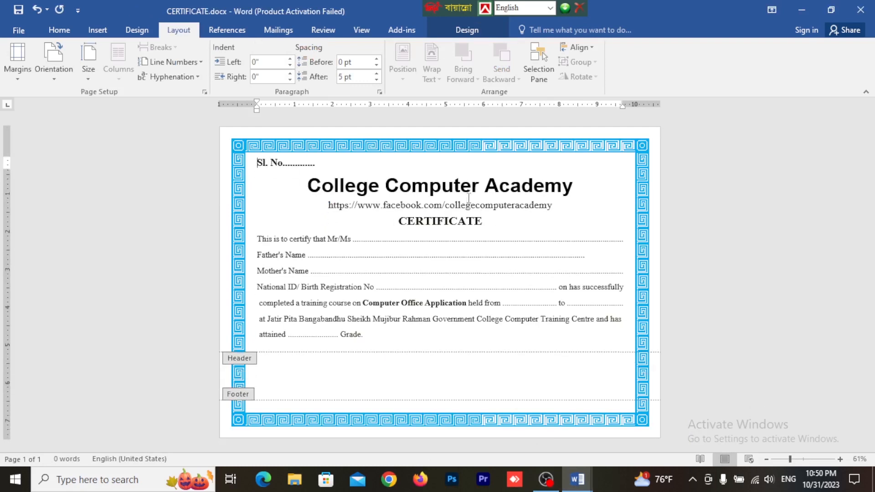
Step: Add two empty lines below the "Grade." line and place a plain black WordArt text box at the certificate's lower right
left_click(384, 340)
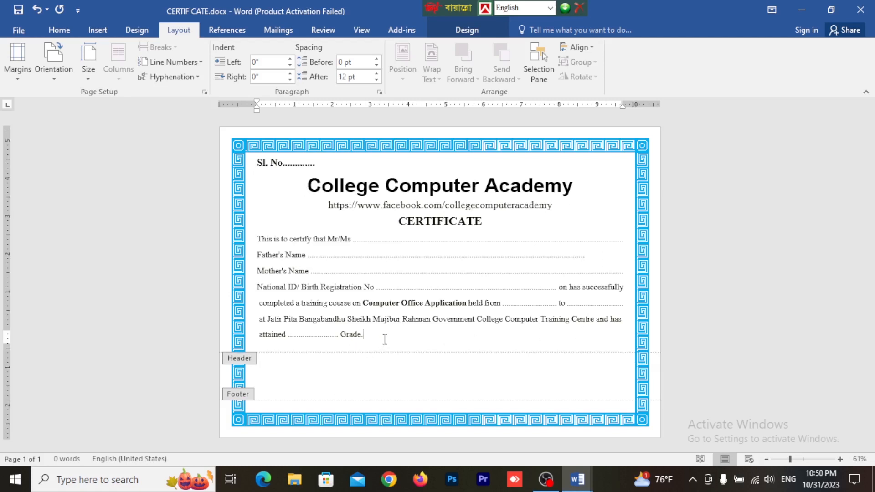
key("Return")
key("Return")
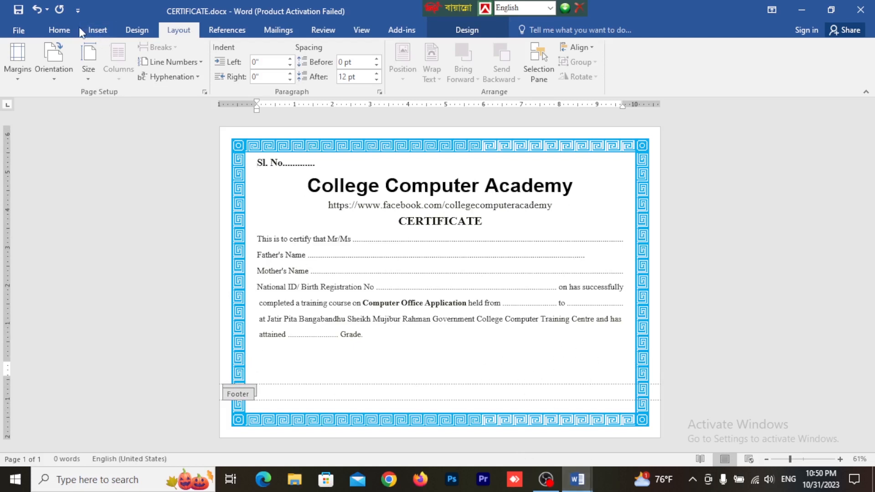
left_click(97, 29)
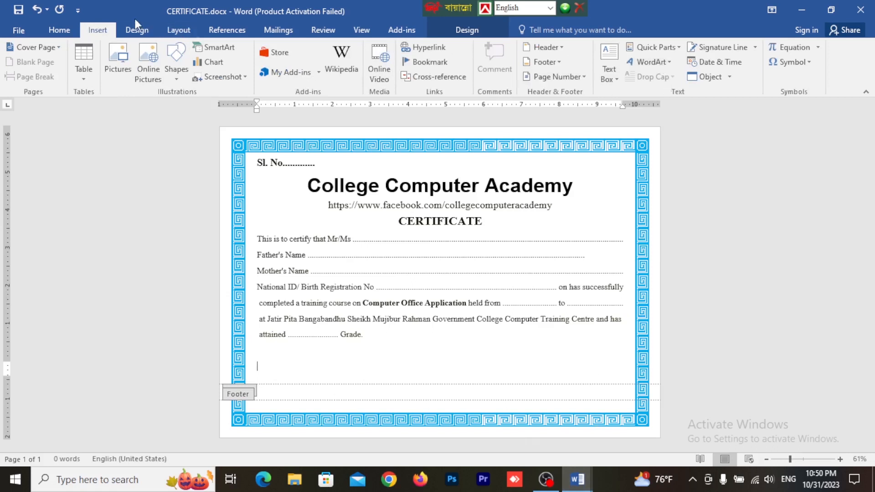
left_click(650, 61)
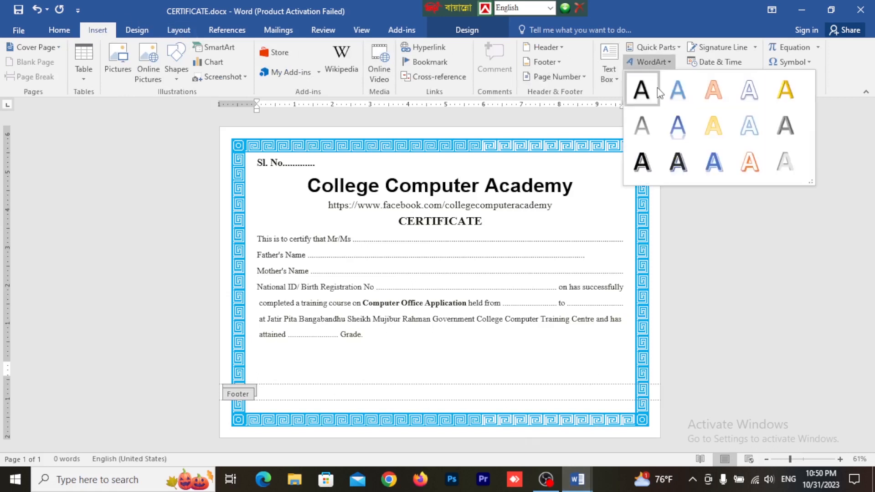
left_click(657, 88)
left_click_drag(354, 364, 572, 351)
Step: Replace the WordArt placeholder text with the three-line signature block (name, CEO, College Computer Academy) copied from the sample document
mouse_move(585, 487)
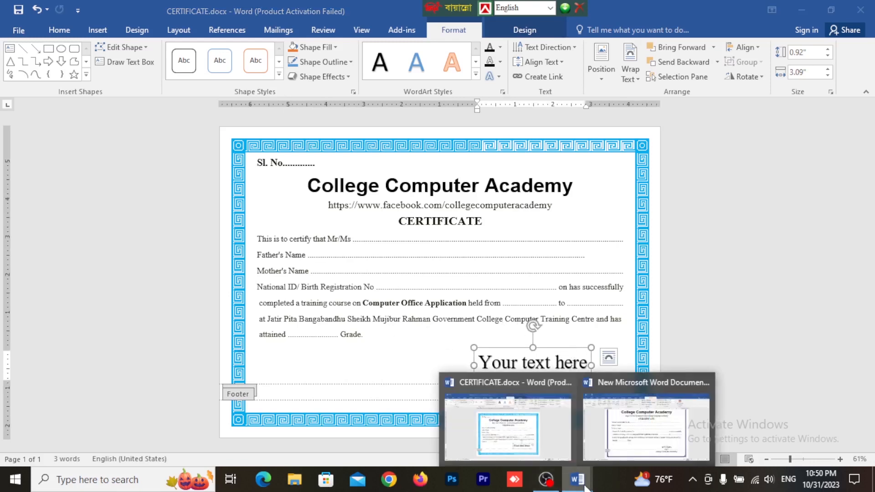
left_click(601, 399)
left_click(597, 377)
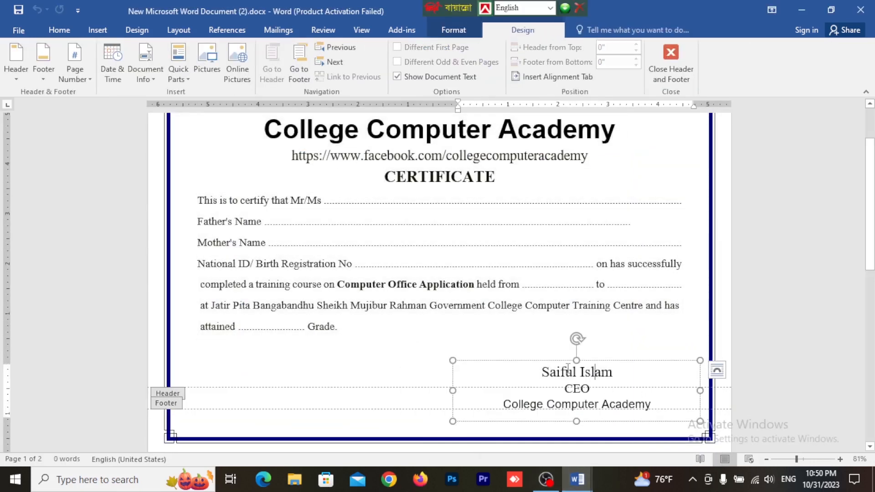
left_click_drag(542, 372, 656, 417)
key("ctrl+c")
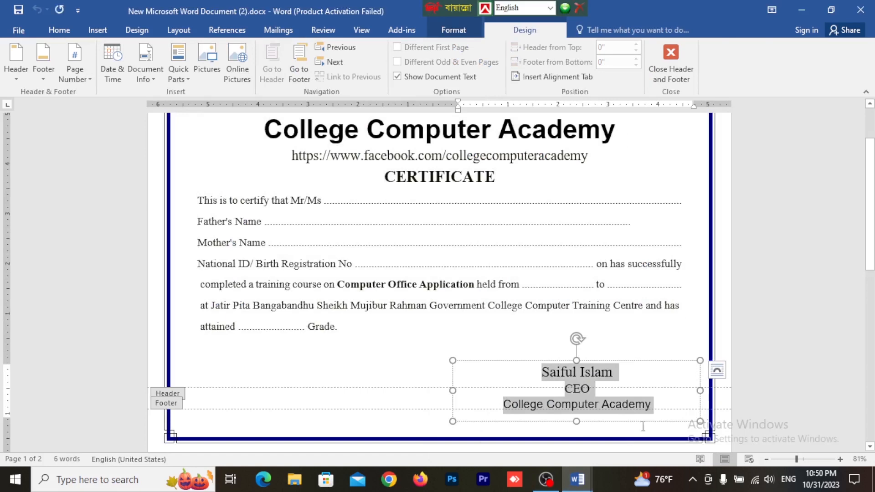
mouse_move(578, 481)
left_click(553, 442)
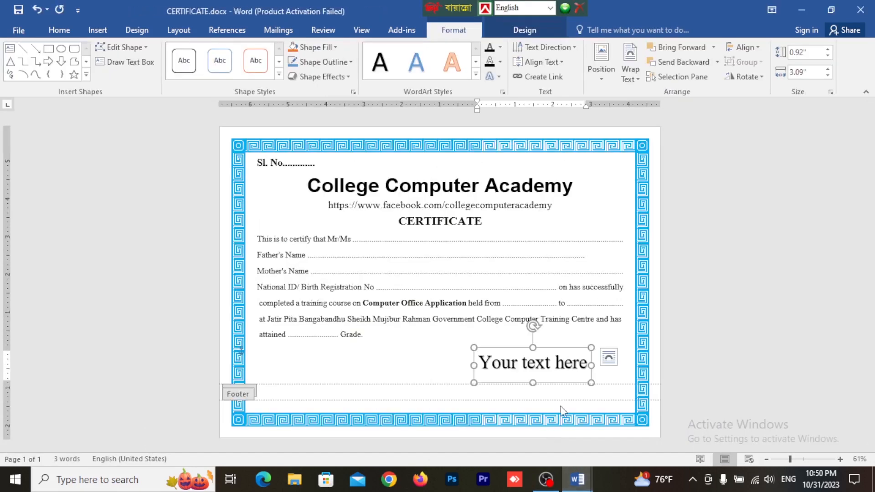
left_click(582, 360)
left_click_drag(588, 358, 469, 361)
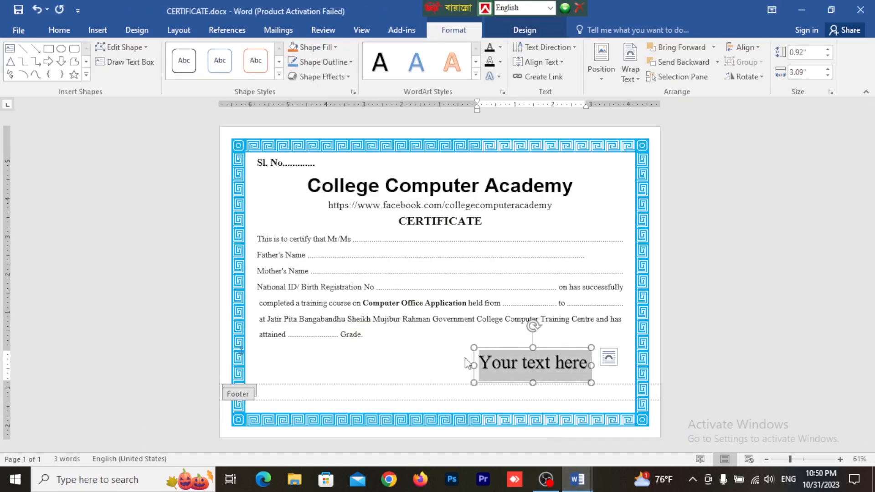
key("ctrl+v")
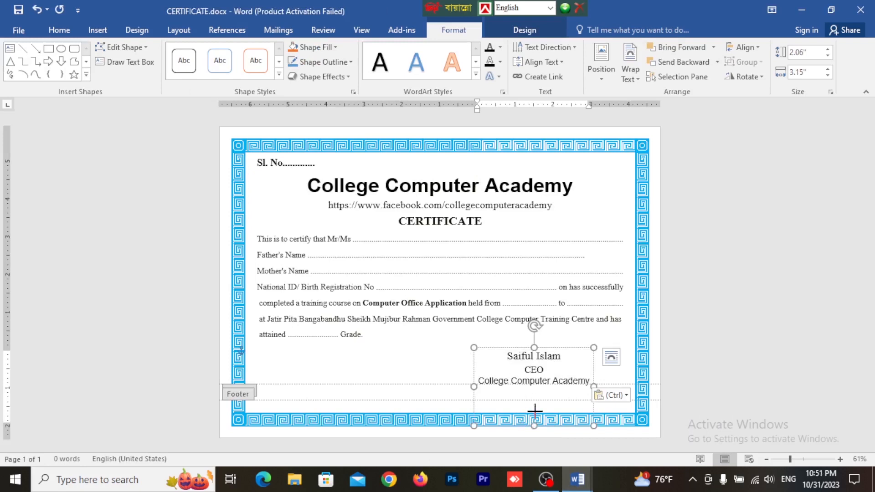
Step: Shorten the signature box to about 1.36" high and move it down against the right margin, just above the border
left_click_drag(534, 425, 533, 399)
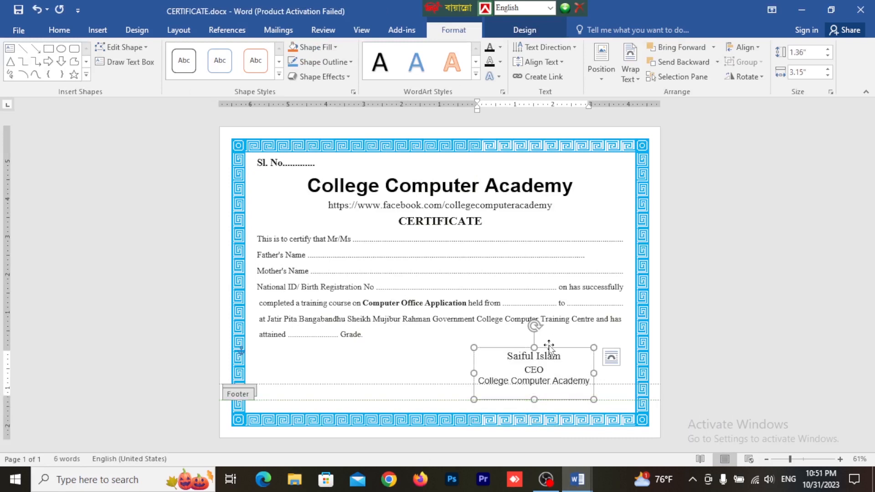
mouse_move(549, 364)
left_mouse_down()
mouse_move(574, 365)
mouse_move(576, 393)
mouse_move(578, 384)
left_mouse_up()
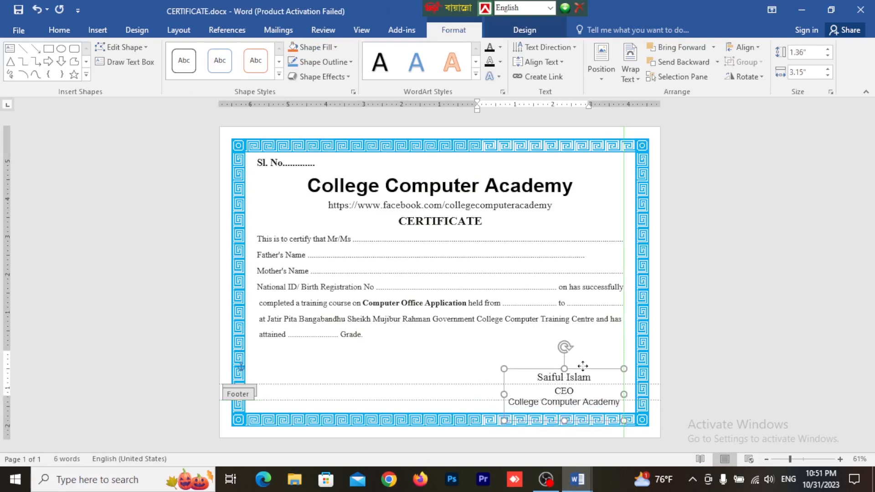
left_click(479, 346)
scroll(483, 351, "up", 2, "ctrl")
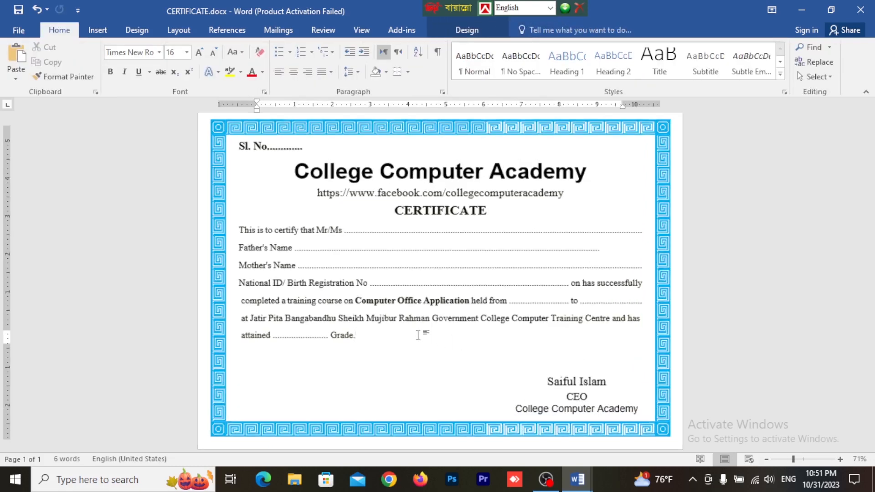
scroll(492, 358, "up", 3)
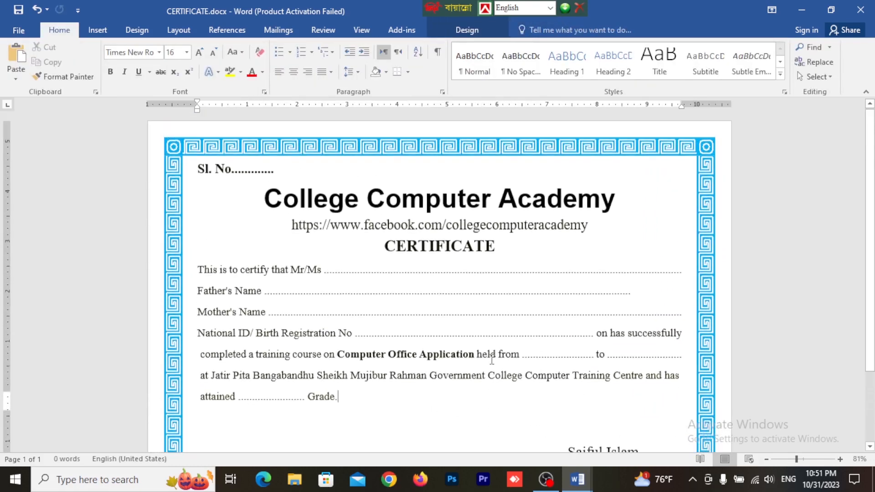
scroll(398, 318, "down", 2)
scroll(270, 209, "up", 1)
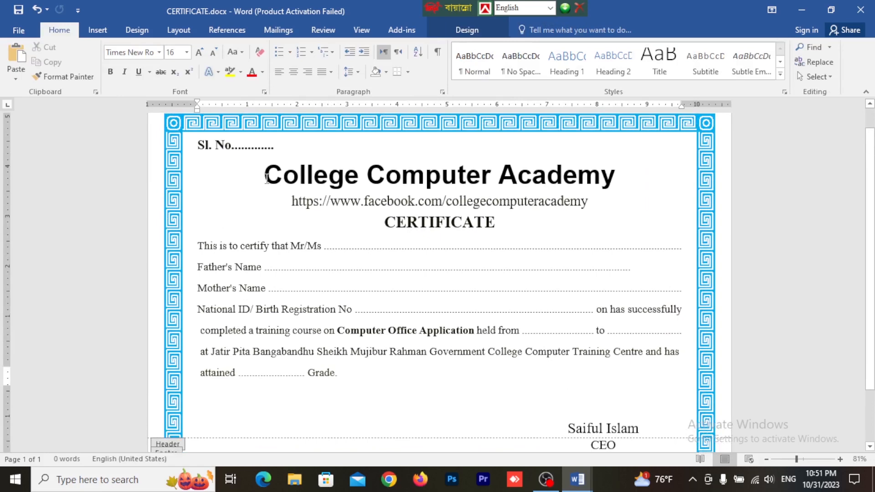
left_click(266, 157)
scroll(200, 226, "up", 1)
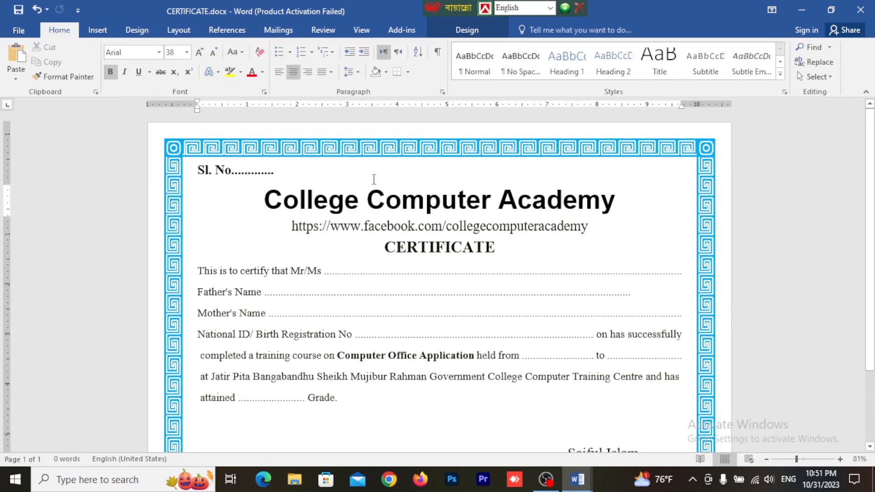
left_click(389, 172)
left_click(258, 193)
key("Return")
key("BackSpace")
Step: Reduce the font size of the Facebook link line below the academy name
left_click_drag(588, 226, 298, 227)
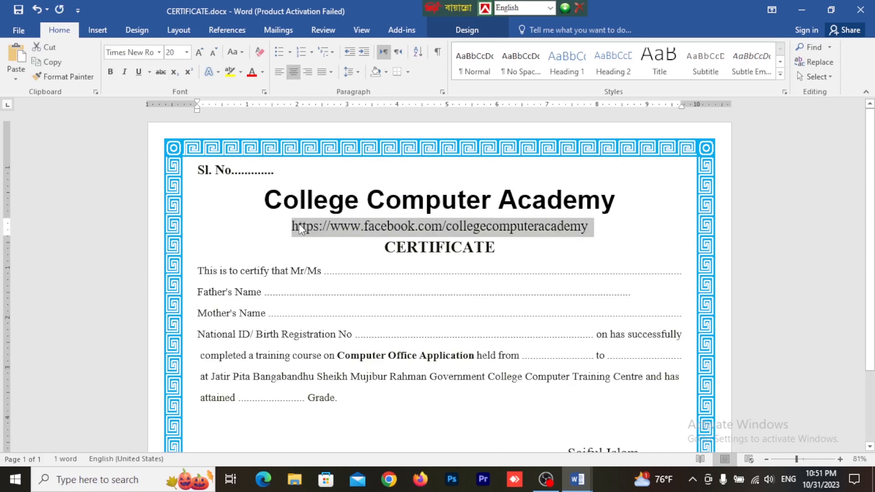
key("ctrl+bracketleft")
key("ctrl+bracketleft")
Step: Set the CERTIFICATE heading in the Certificate font and enlarge it to 31 pt
left_click_drag(498, 243, 381, 240)
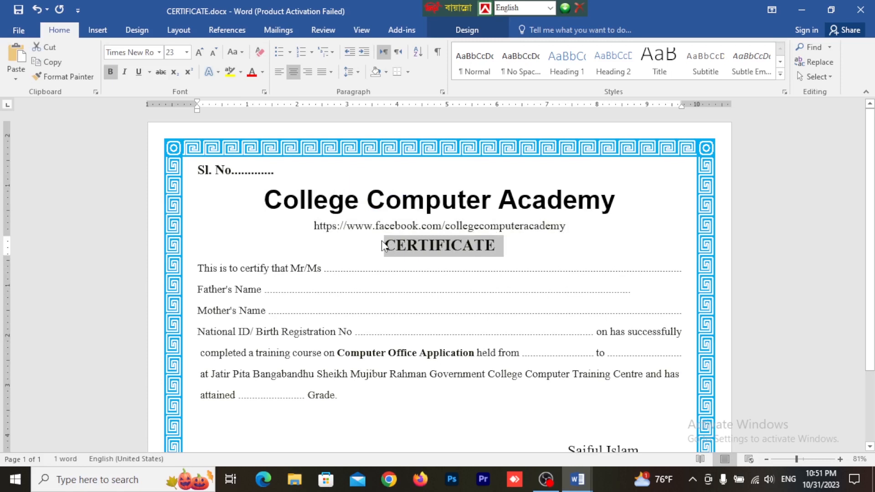
key("ctrl+bracketright")
key("ctrl+bracketright")
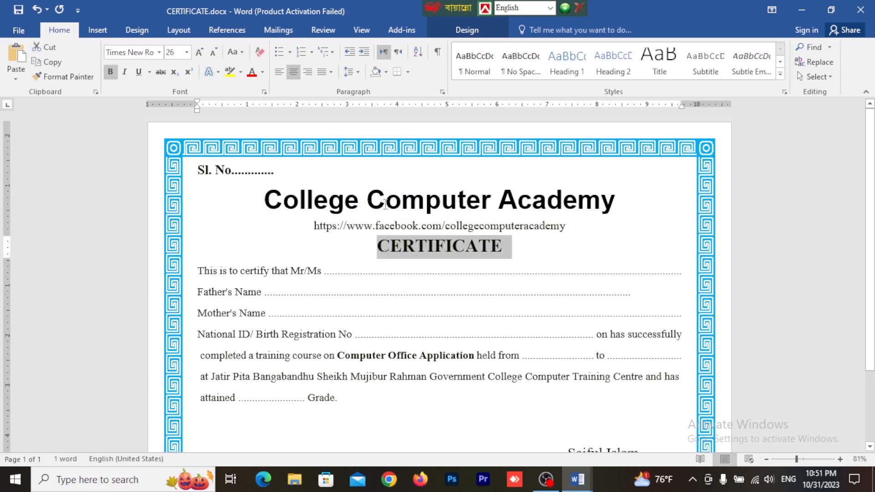
left_click(160, 51)
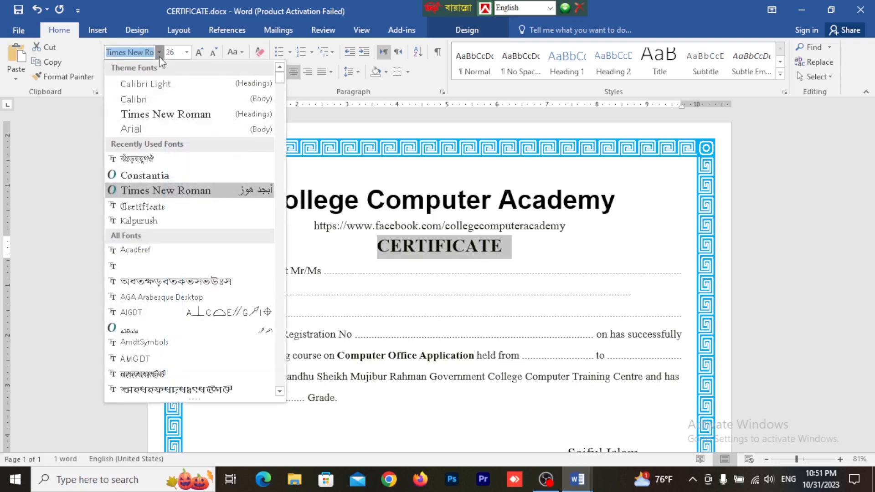
left_click(152, 208)
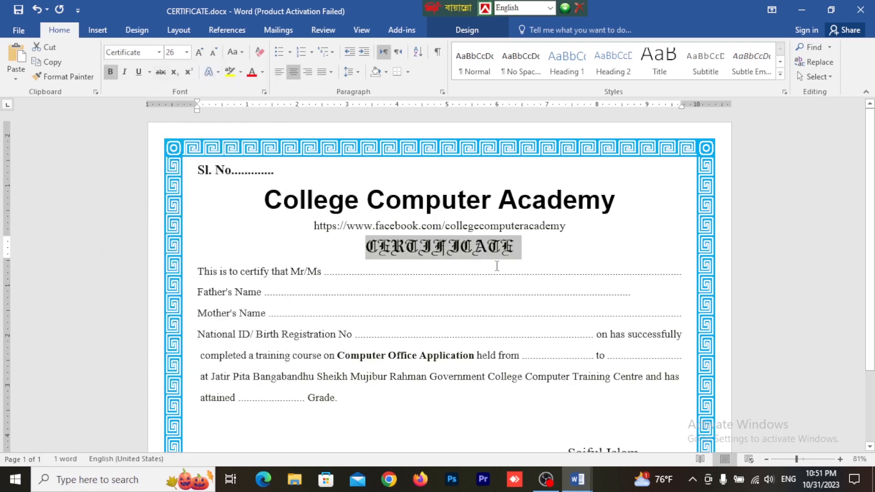
key("ctrl+bracketright")
key("ctrl+bracketright")
key("ctrl+bracketright")
key("ctrl+bracketright")
key("ctrl+bracketright")
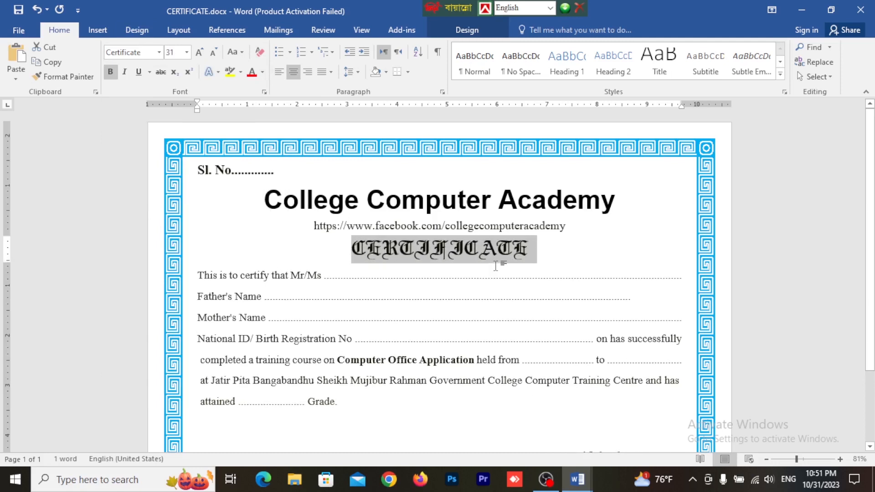
left_click(525, 263)
left_click_drag(551, 250, 337, 252)
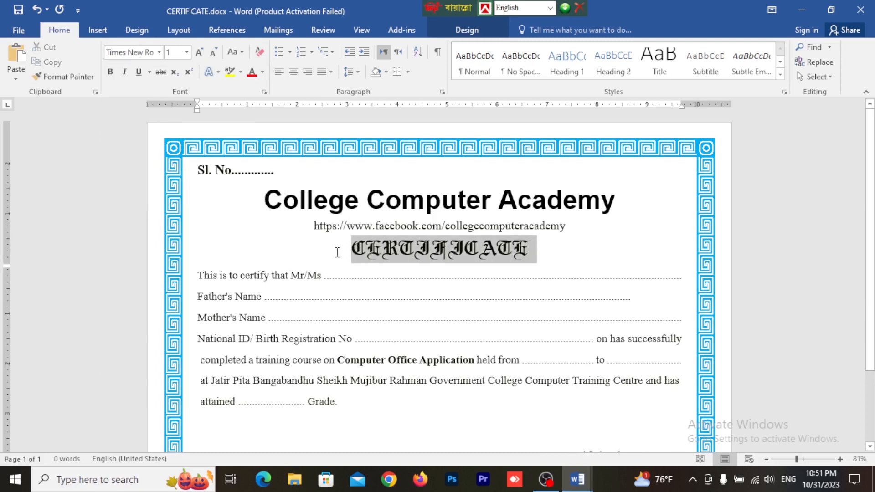
left_click(146, 52)
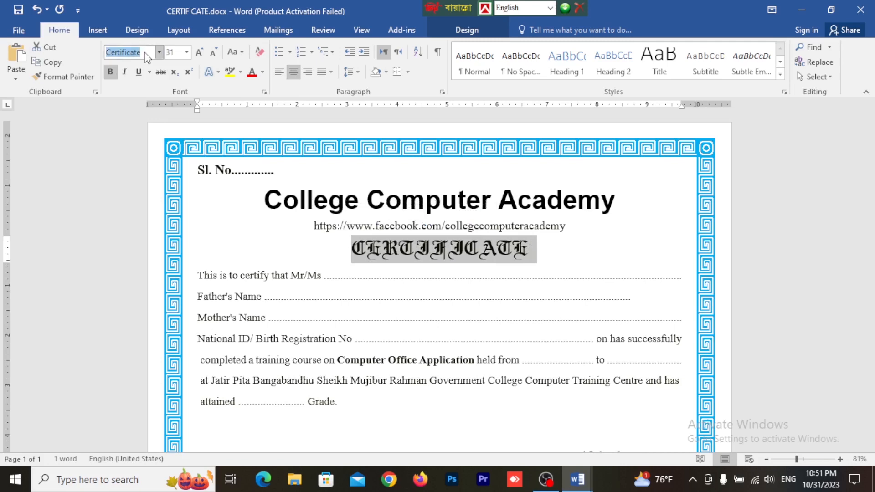
Step: Switch to Google Chrome, open the personal profile and search the web for "certificate font download"
left_click(392, 484)
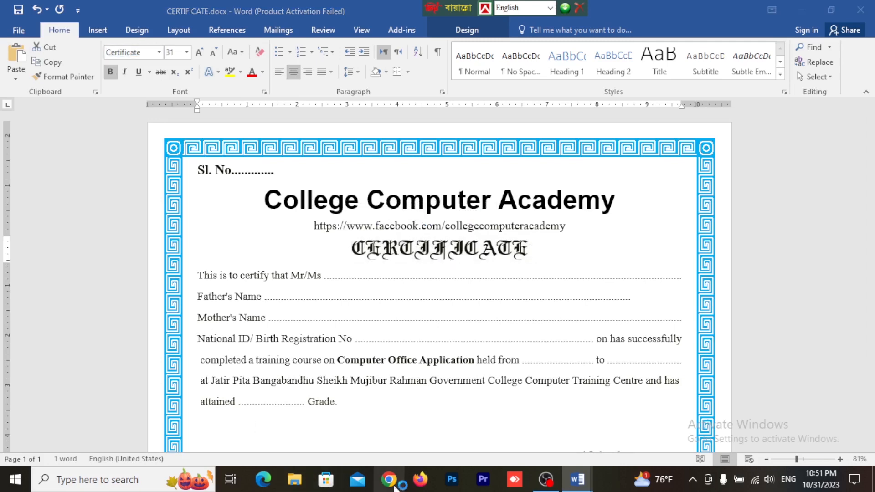
left_click(444, 272)
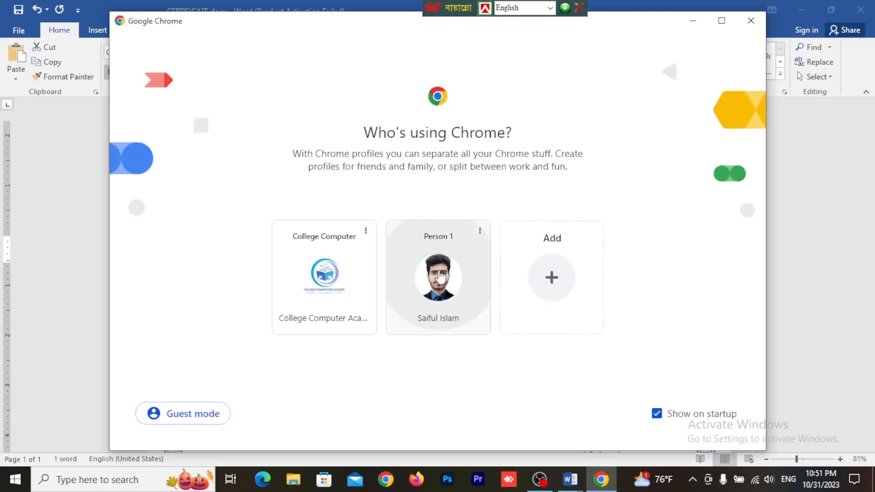
left_click(171, 39)
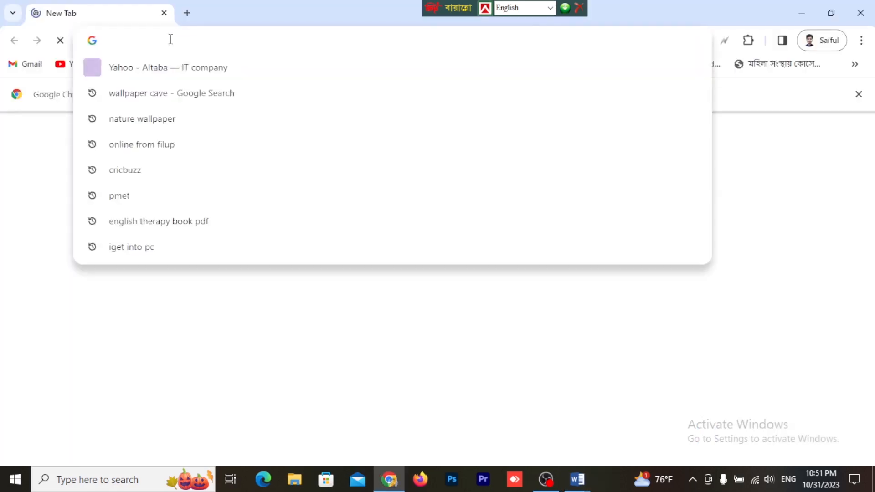
type("Certificate f")
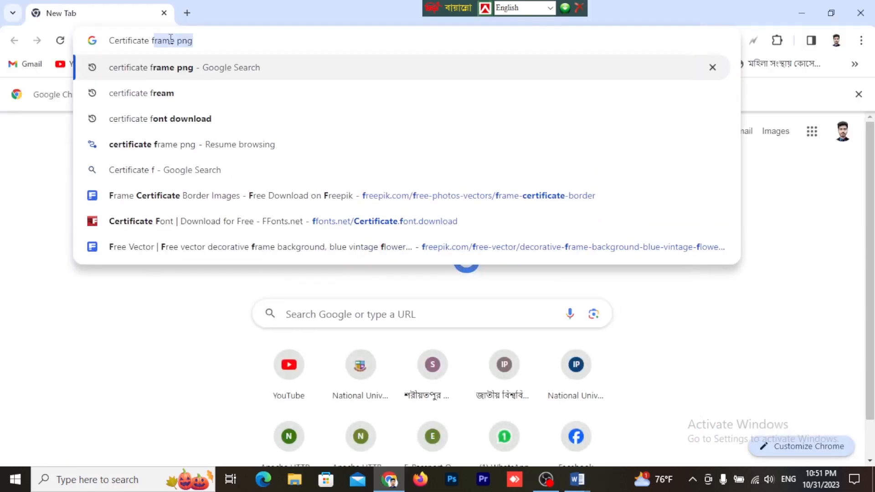
type("ont")
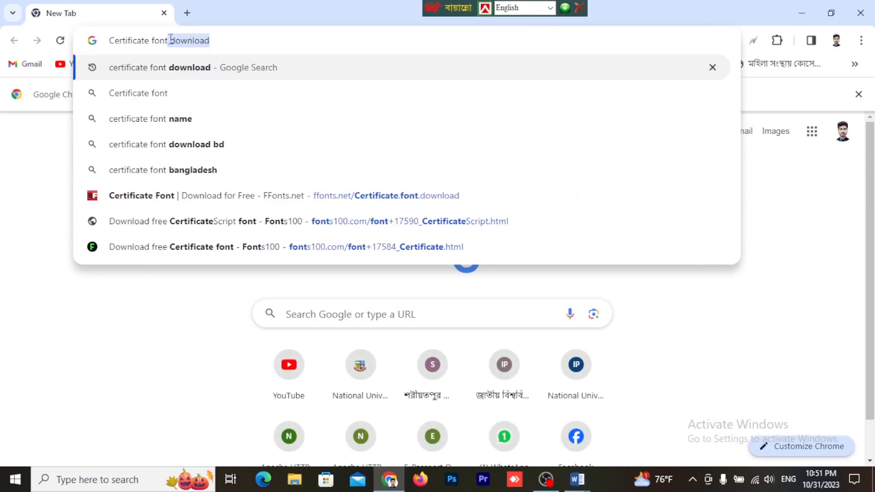
key("Return")
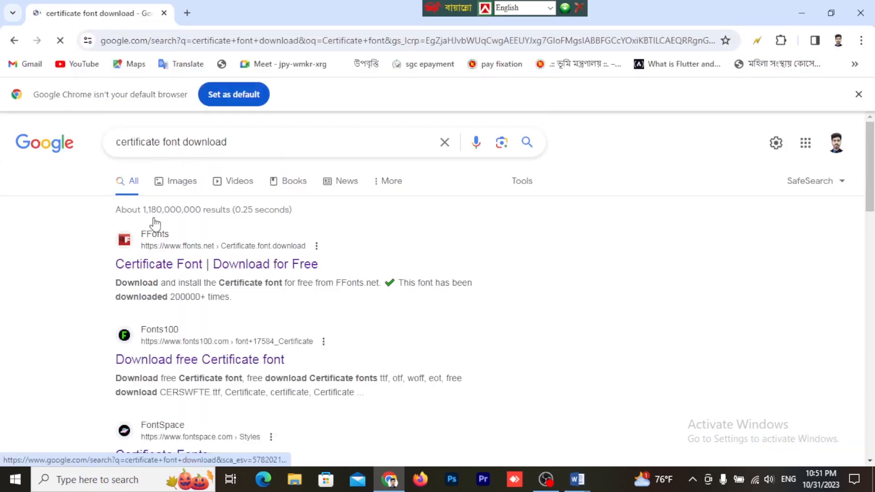
Step: Open the FFonts download page for the Certificate font, view its download link and return to the certificate document in Word
left_click(167, 269)
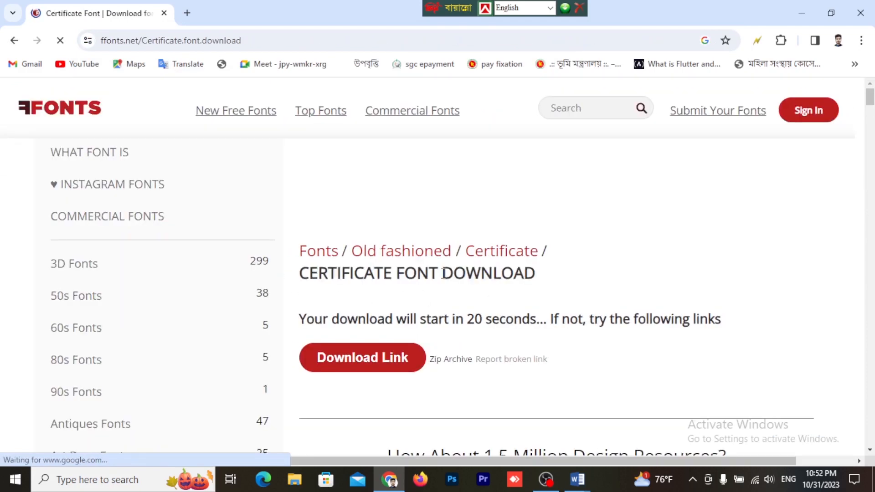
scroll(418, 333, "down", 1)
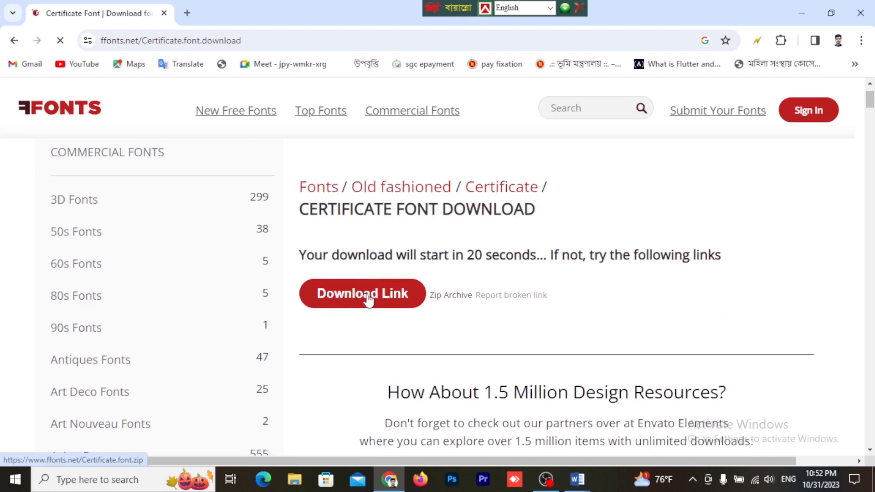
left_click(806, 9)
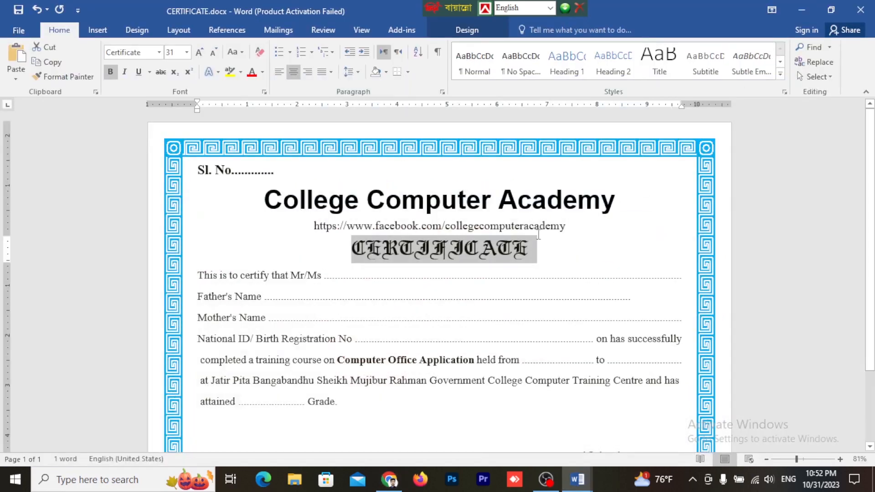
Step: Preview other fonts, such as Arista 2.0 Alternate, on the certificate's body text
left_click_drag(529, 250, 368, 262)
left_click(353, 262)
left_click(272, 278)
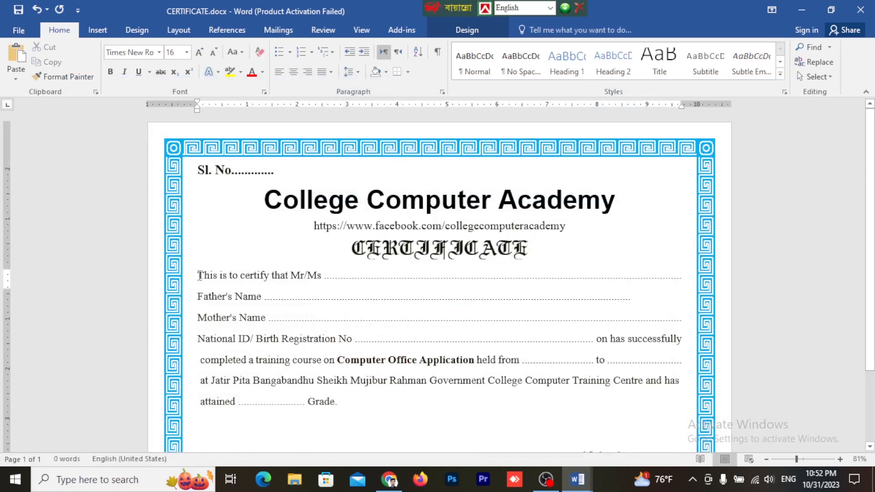
left_click_drag(199, 275, 386, 380)
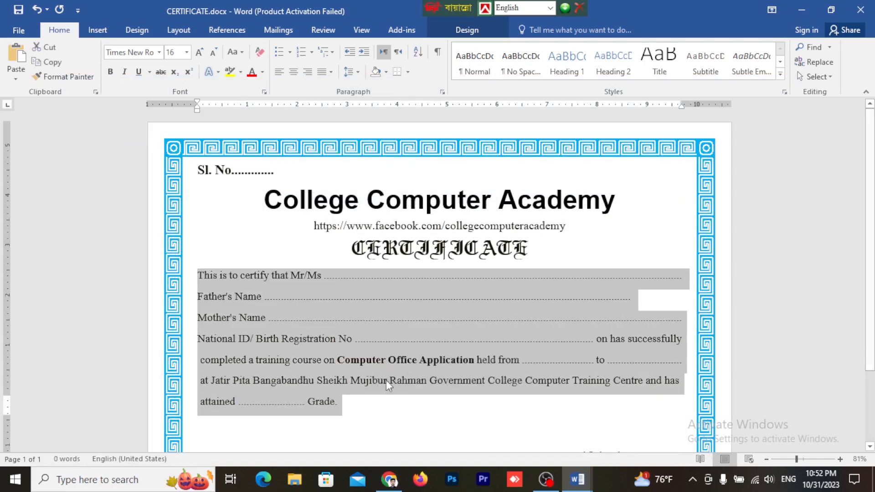
scroll(389, 375, "down", 3)
left_click(159, 51)
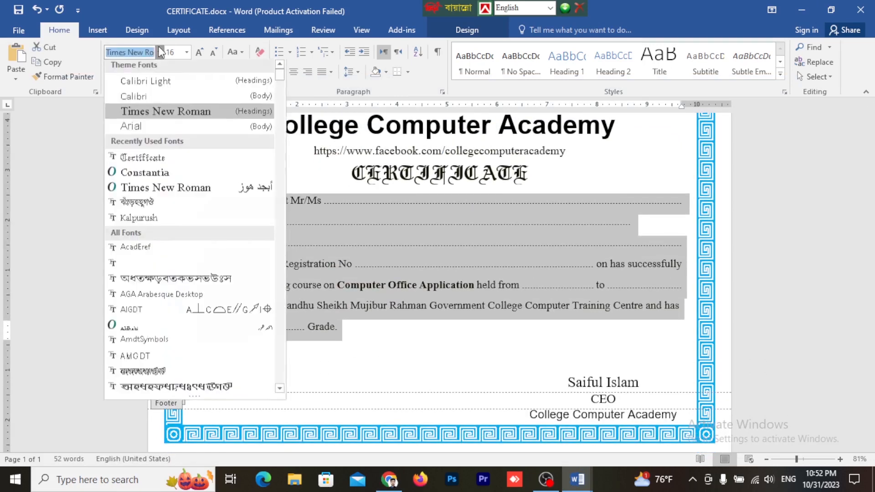
scroll(184, 221, "down", 2)
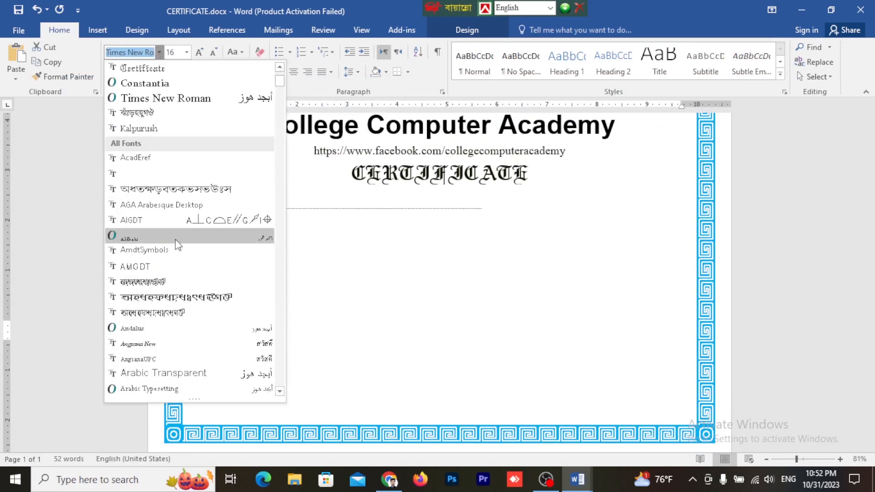
scroll(170, 255, "down", 2)
scroll(169, 257, "down", 1)
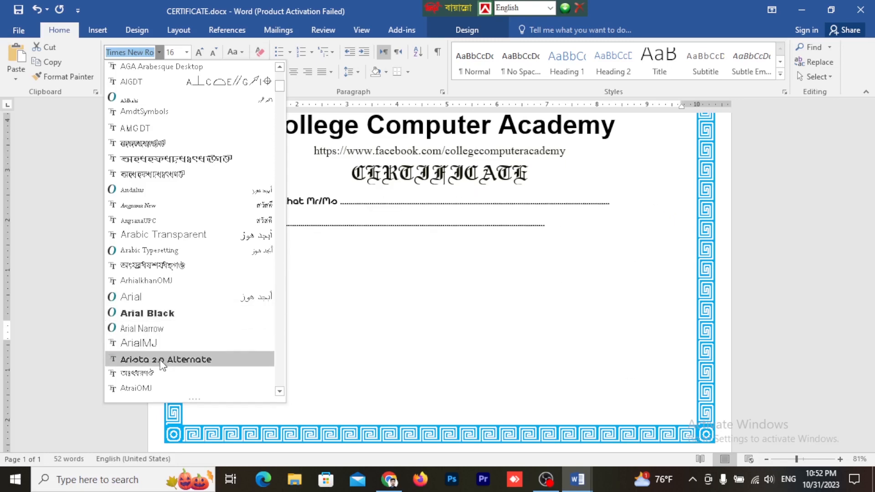
left_click(561, 242)
scroll(561, 242, "up", 3)
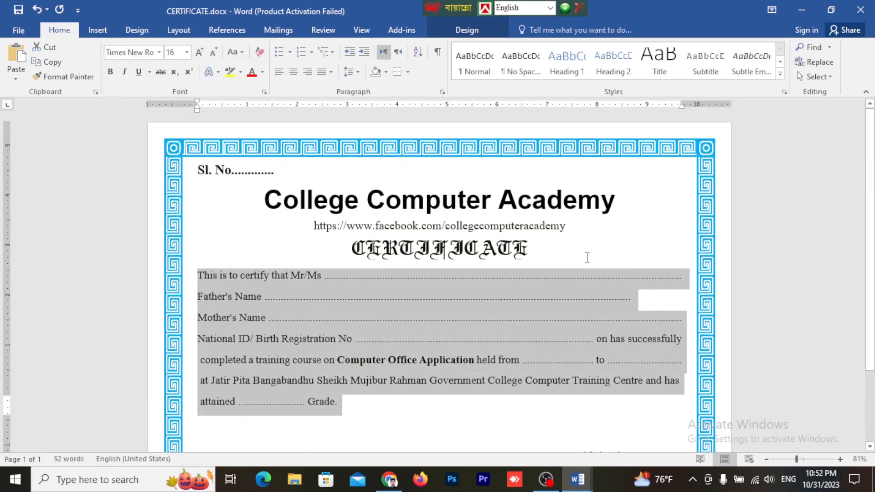
Step: Extend the dotted line after Father's Name to the right margin by copying part of its dots to the end
left_click(587, 257)
scroll(649, 265, "down", 2)
left_click(637, 252)
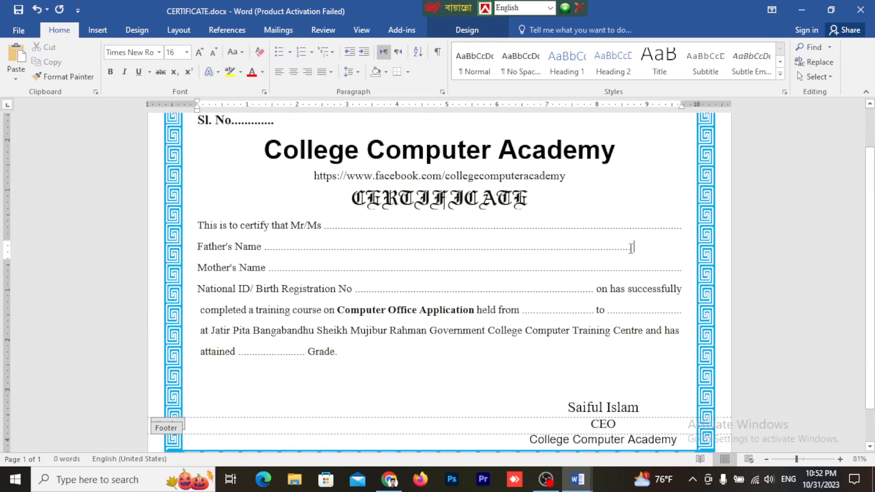
left_click_drag(631, 247, 578, 248)
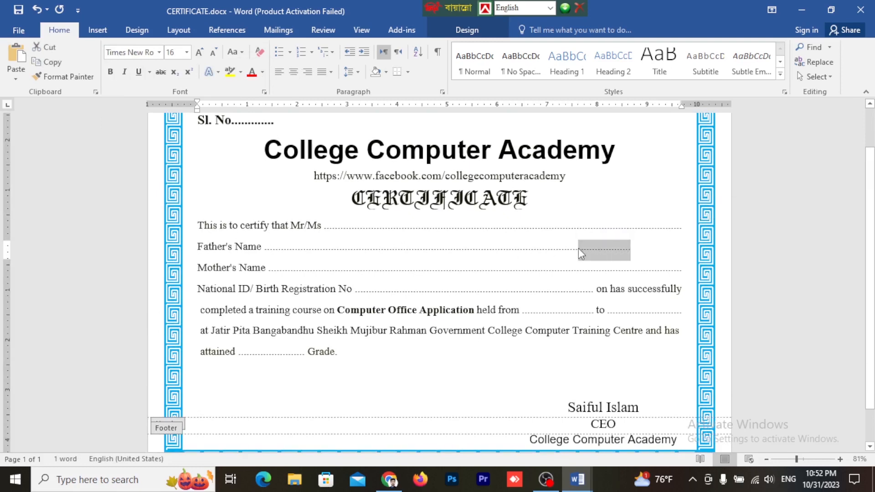
left_click(641, 254)
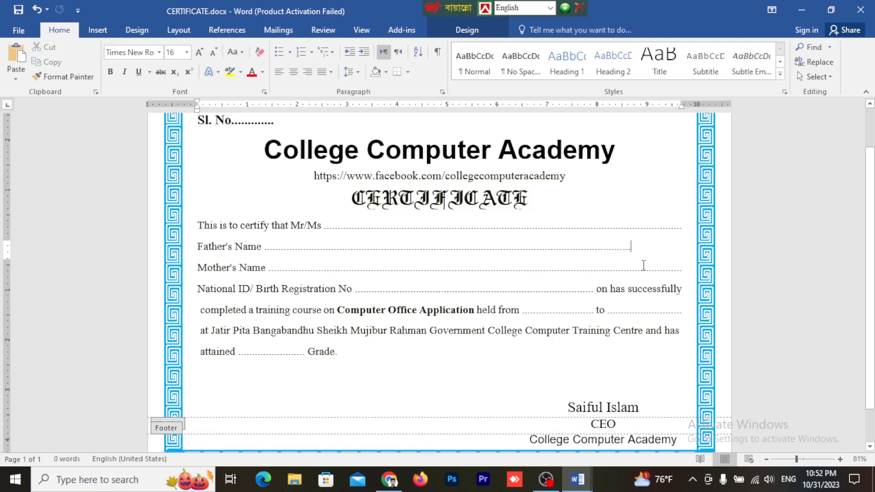
key("ctrl+z")
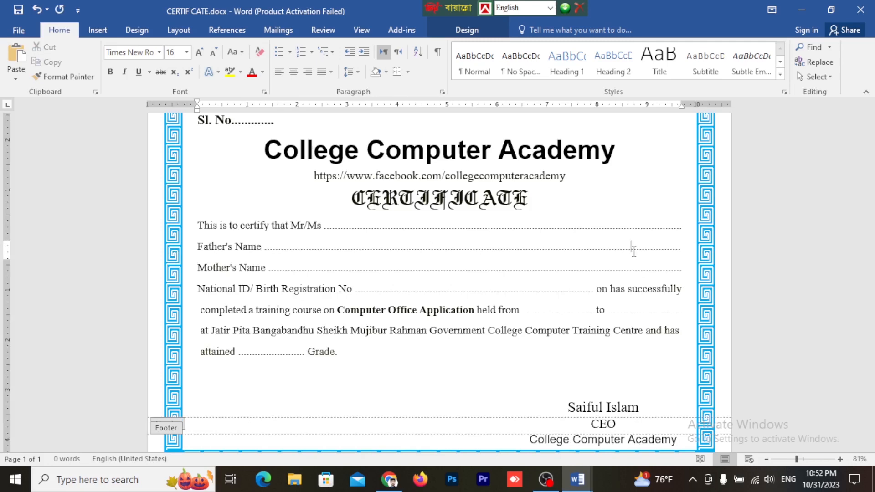
Step: Close header and footer editing to return to the main document body
scroll(520, 274, "down", 1)
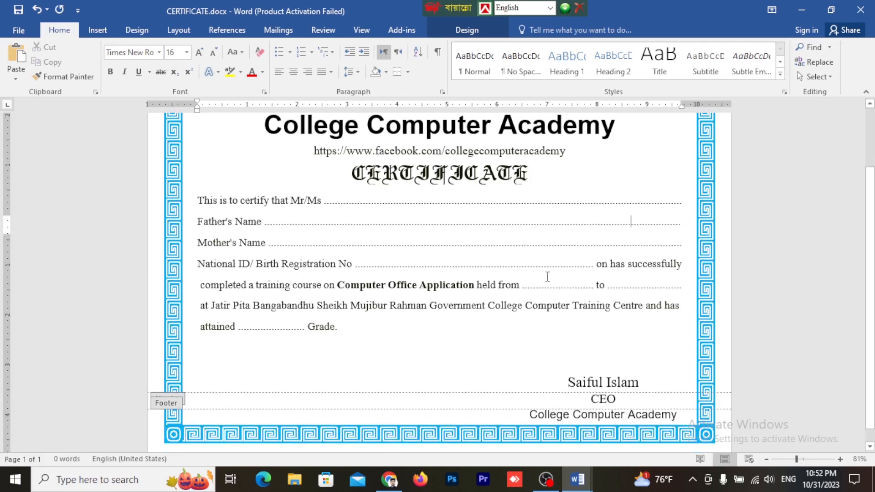
scroll(547, 276, "down", 1)
scroll(547, 276, "up", 2)
scroll(478, 309, "down", 2)
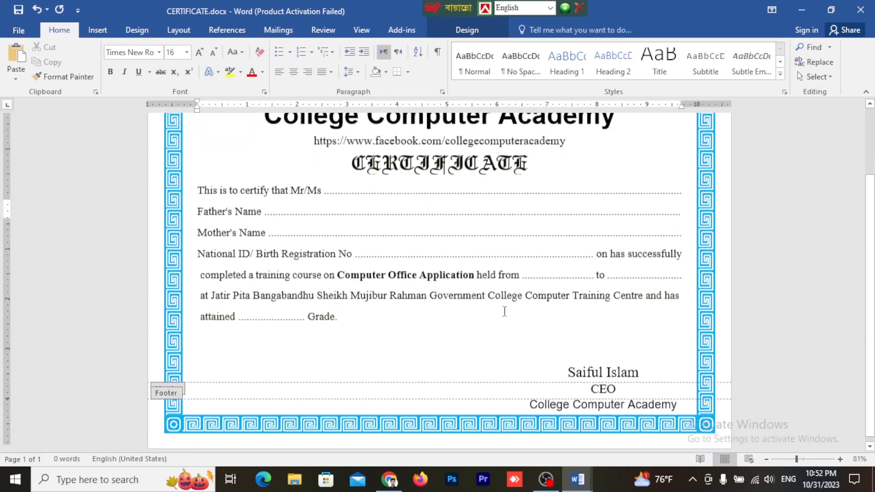
left_click(612, 372)
scroll(592, 364, "up", 3)
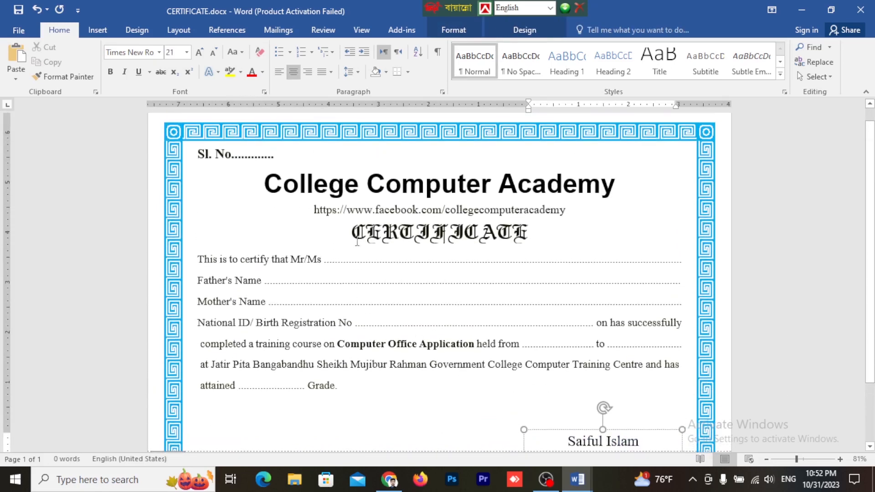
left_click(357, 242)
scroll(592, 339, "down", 2)
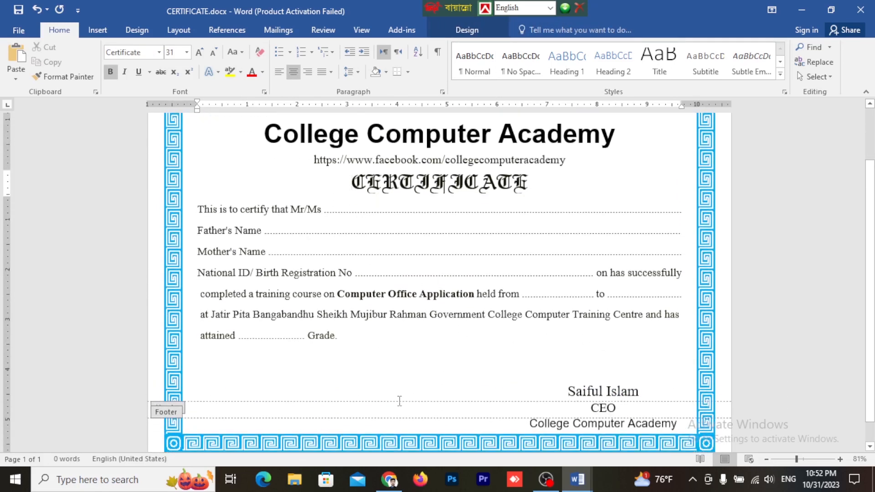
left_click(466, 31)
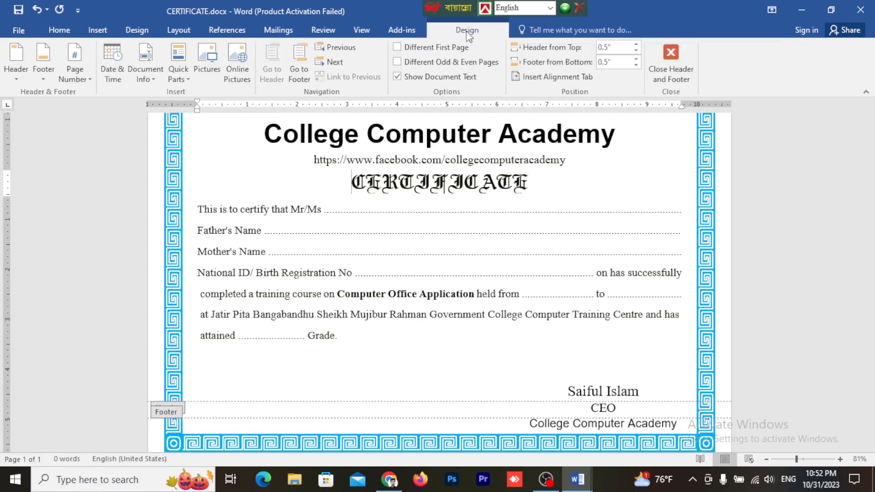
left_click(670, 64)
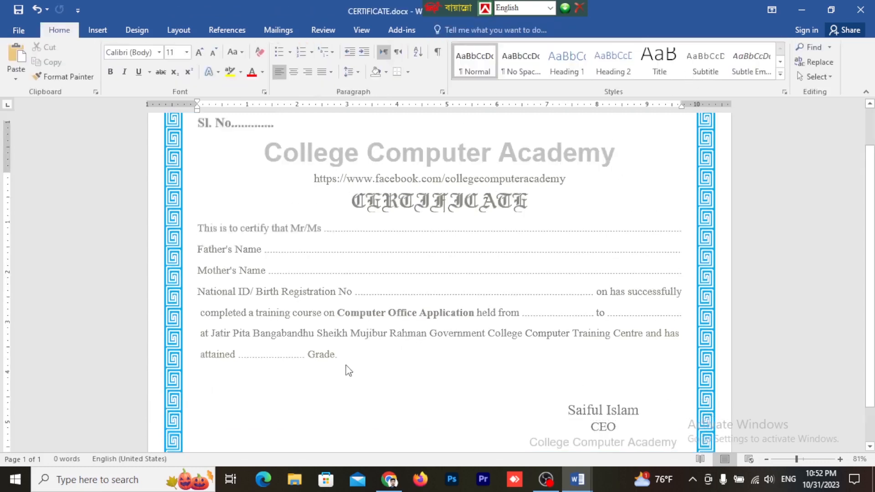
Step: Try adding a second page with a page break and check that the certificate design repeats on it
scroll(348, 370, "up", 2)
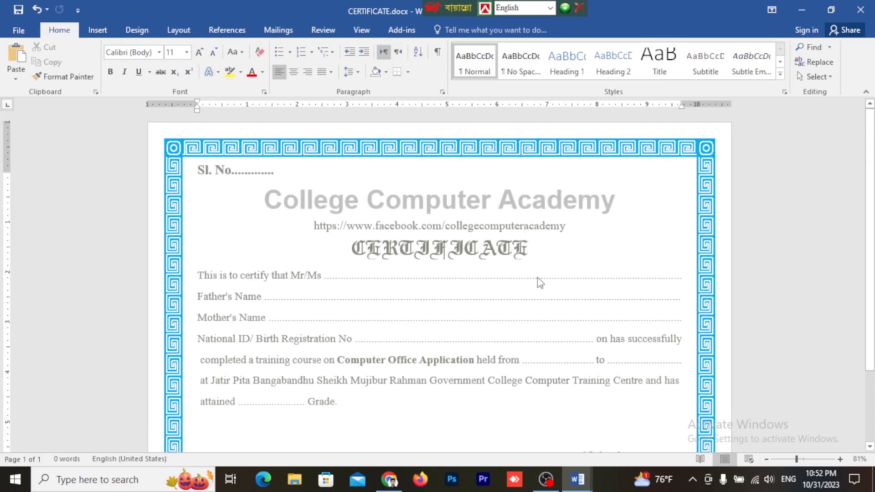
scroll(630, 343, "down", 2)
scroll(611, 401, "down", 2)
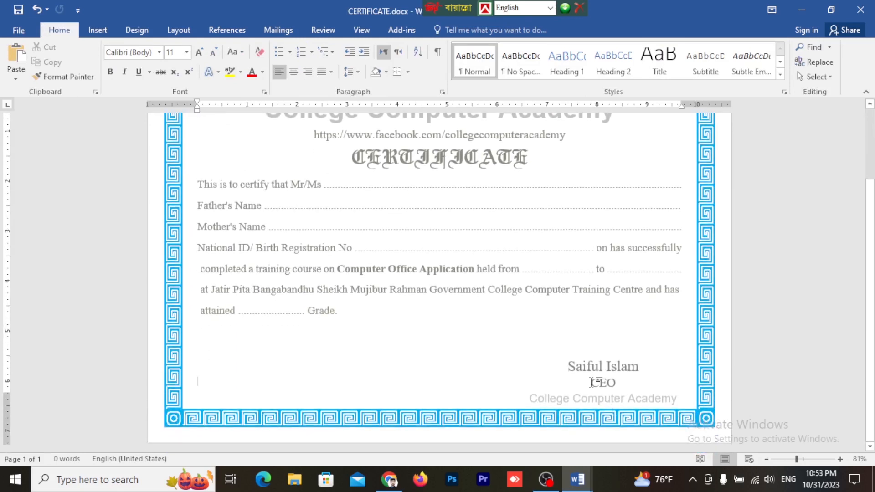
scroll(435, 307, "up", 2)
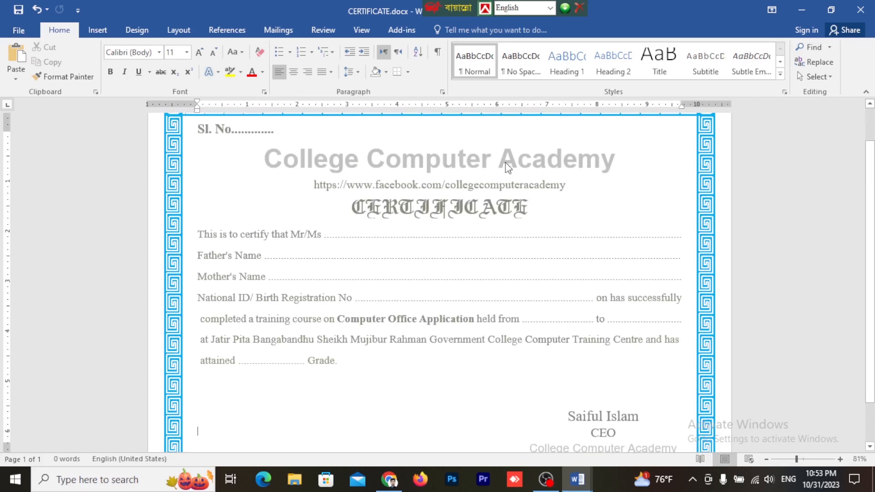
scroll(509, 162, "down", 2)
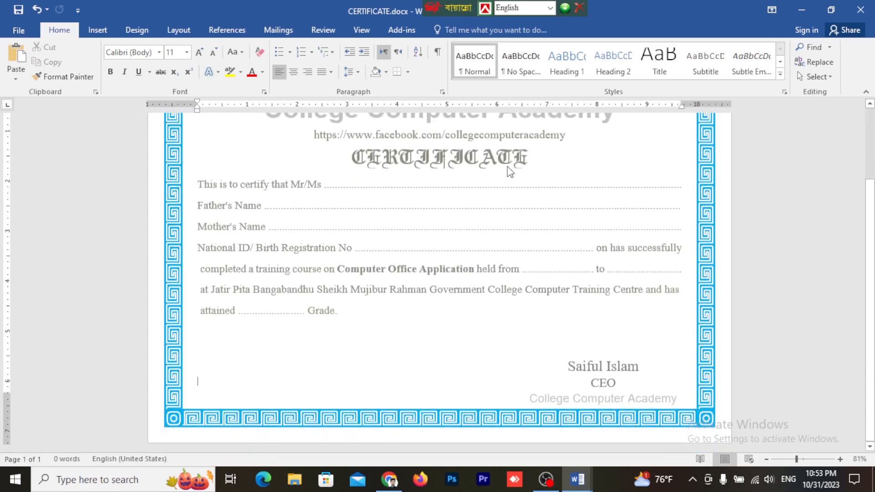
key("ctrl+Return")
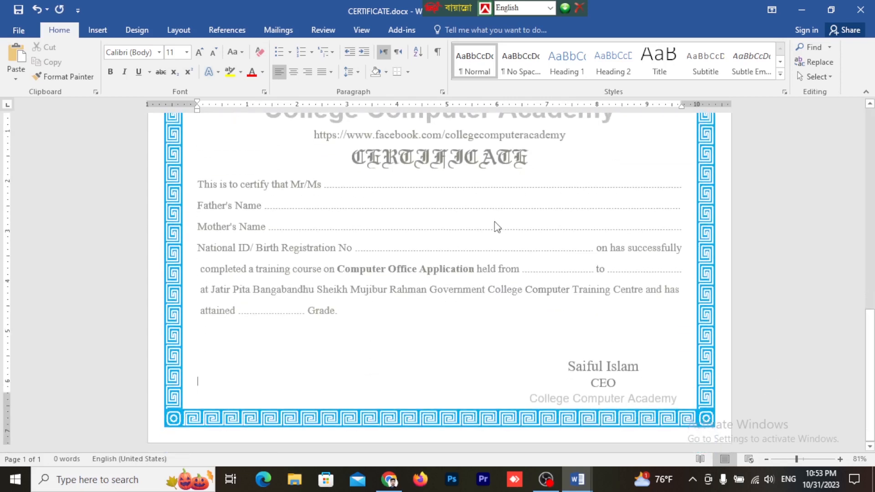
scroll(529, 294, "up", 5)
scroll(584, 283, "down", 5)
scroll(477, 259, "up", 4)
scroll(404, 250, "up", 12)
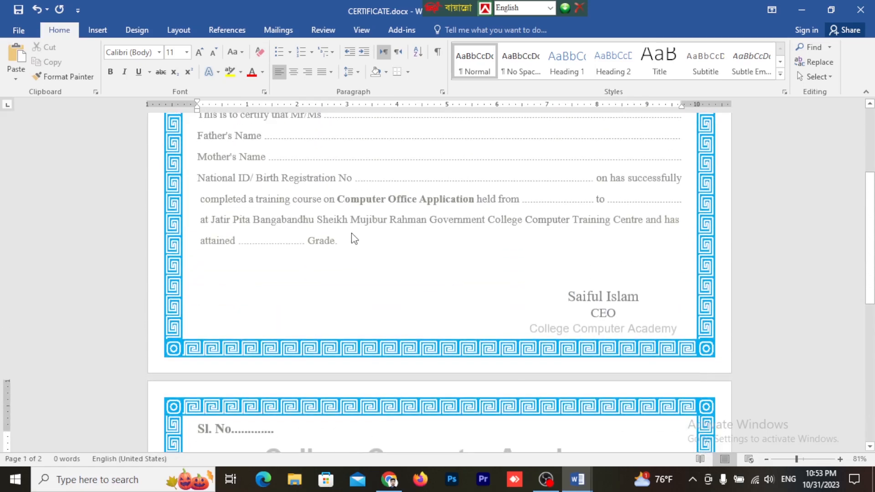
scroll(358, 237, "up", 3)
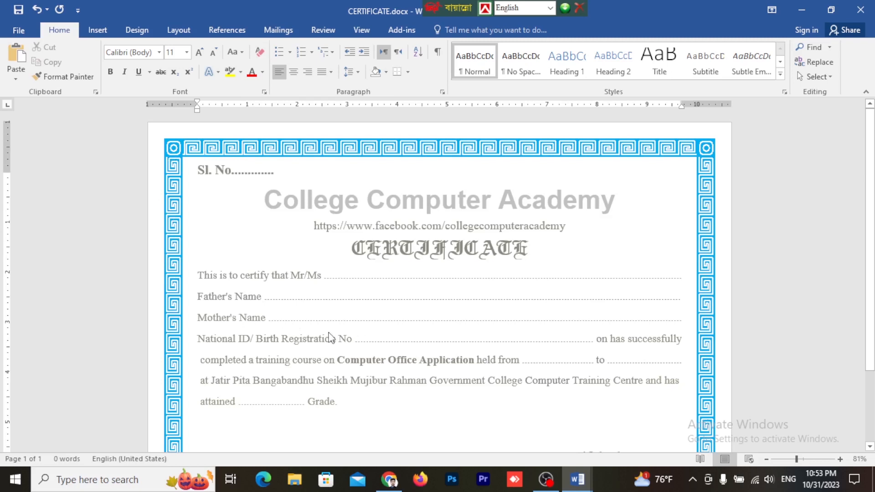
Step: Review the finished certificate page from the serial number and heading down to the signature block
scroll(455, 345, "down", 1)
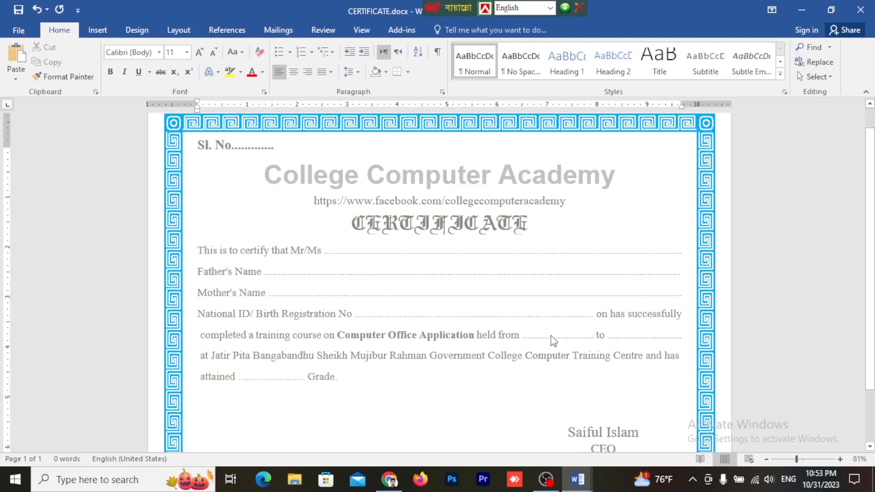
scroll(394, 373, "down", 3)
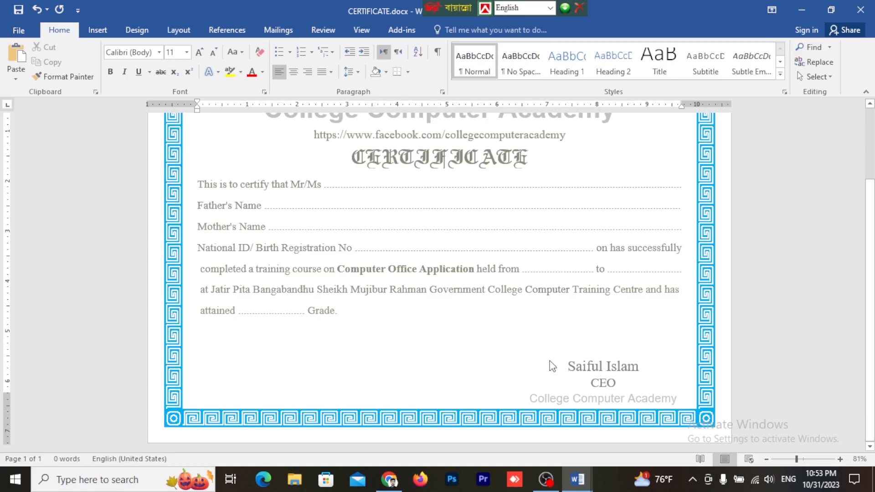
scroll(506, 364, "up", 3)
scroll(372, 334, "down", 1)
scroll(432, 326, "up", 2)
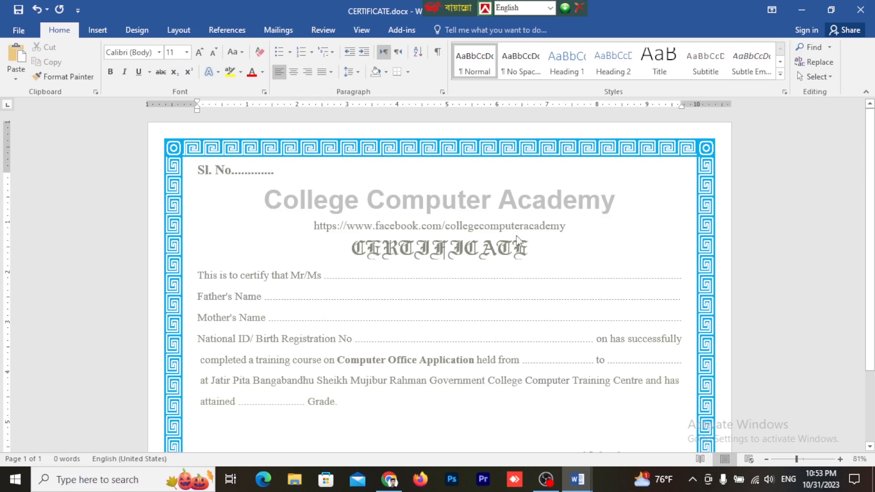
scroll(534, 250, "down", 1)
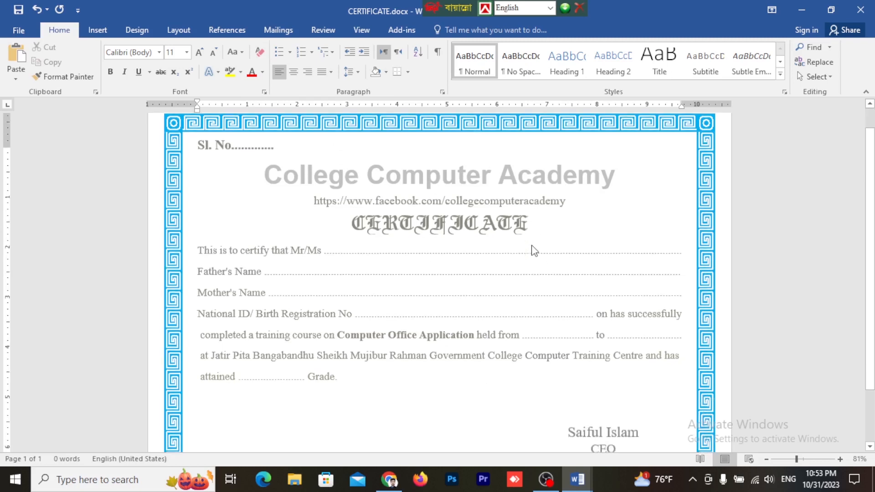
scroll(534, 250, "down", 3)
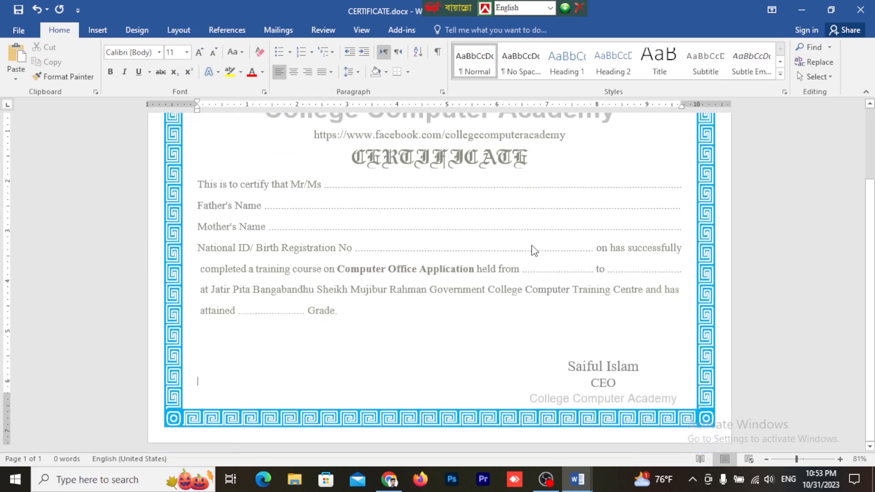
scroll(534, 251, "up", 2)
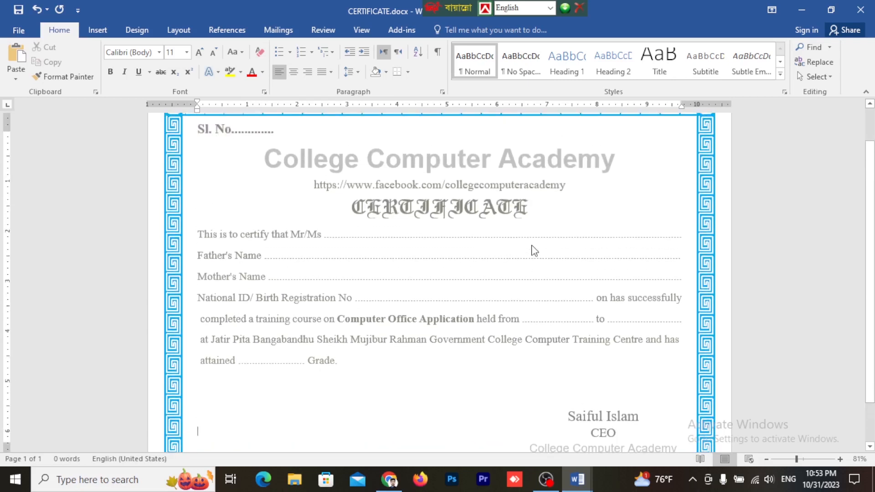